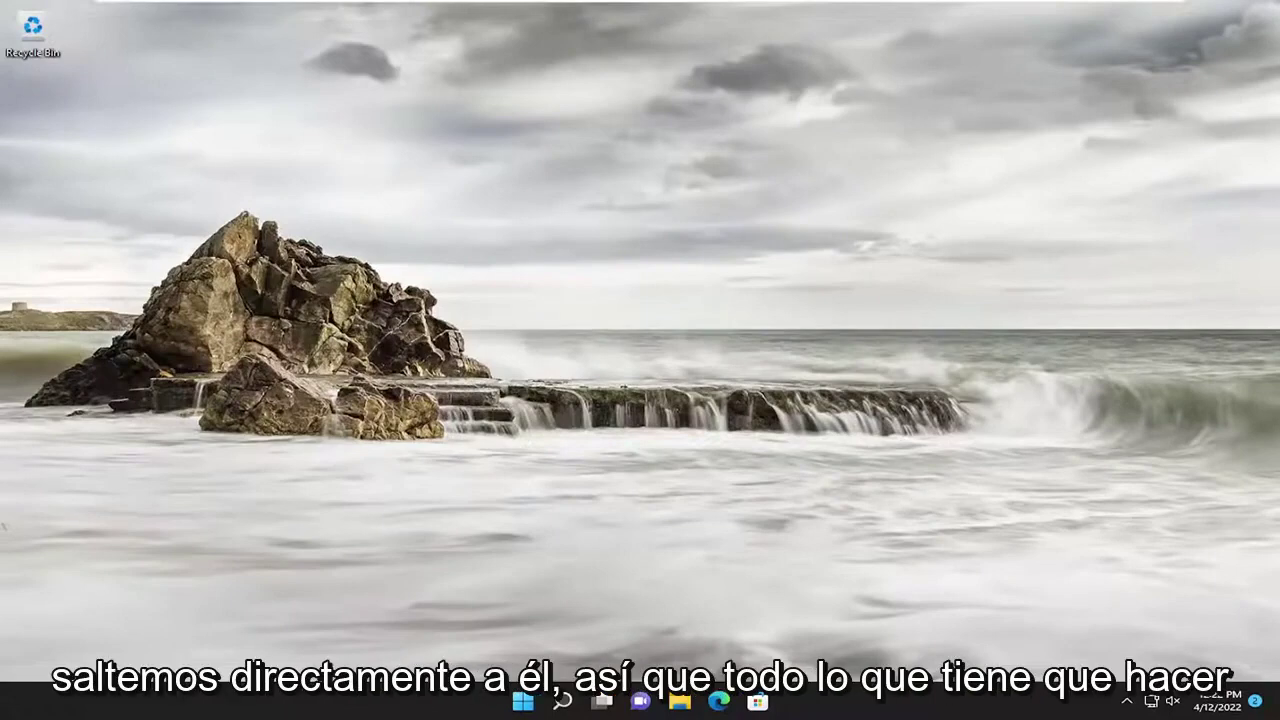
# Open Task Manager from the Win+X menu and restart the Windows Explorer process
pyautogui.rightClick(524, 705)
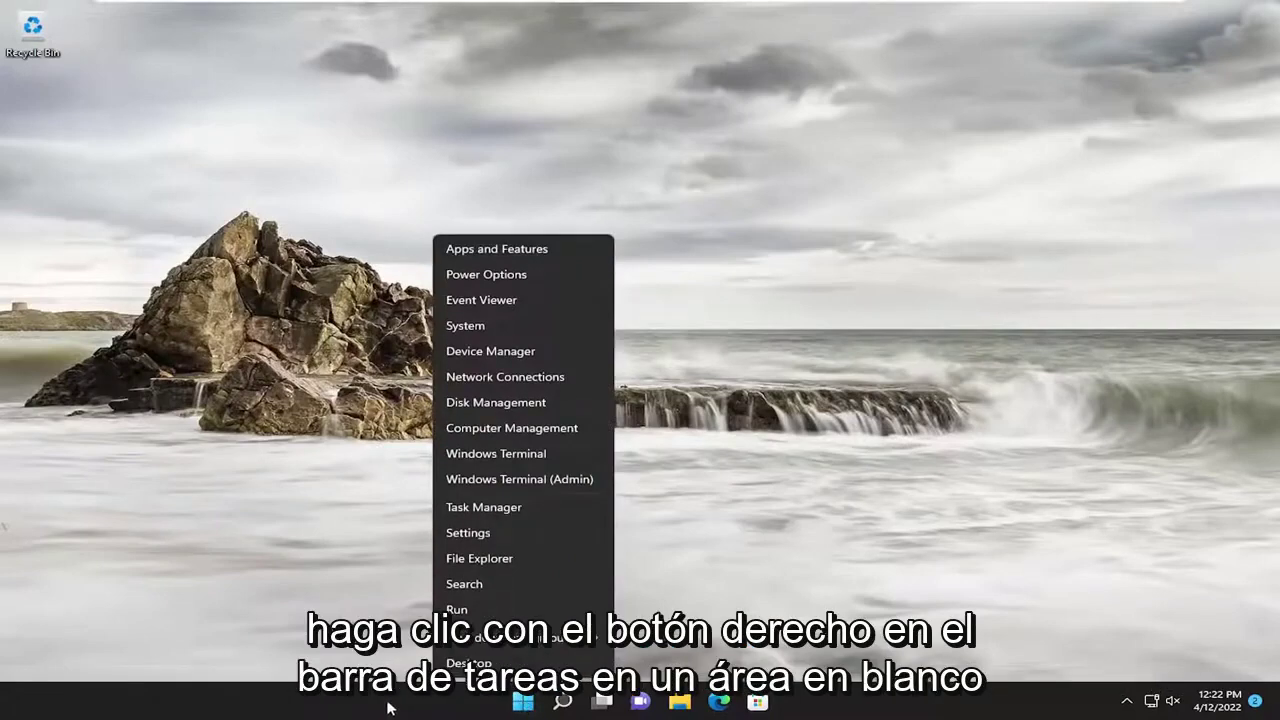
pyautogui.click(502, 510)
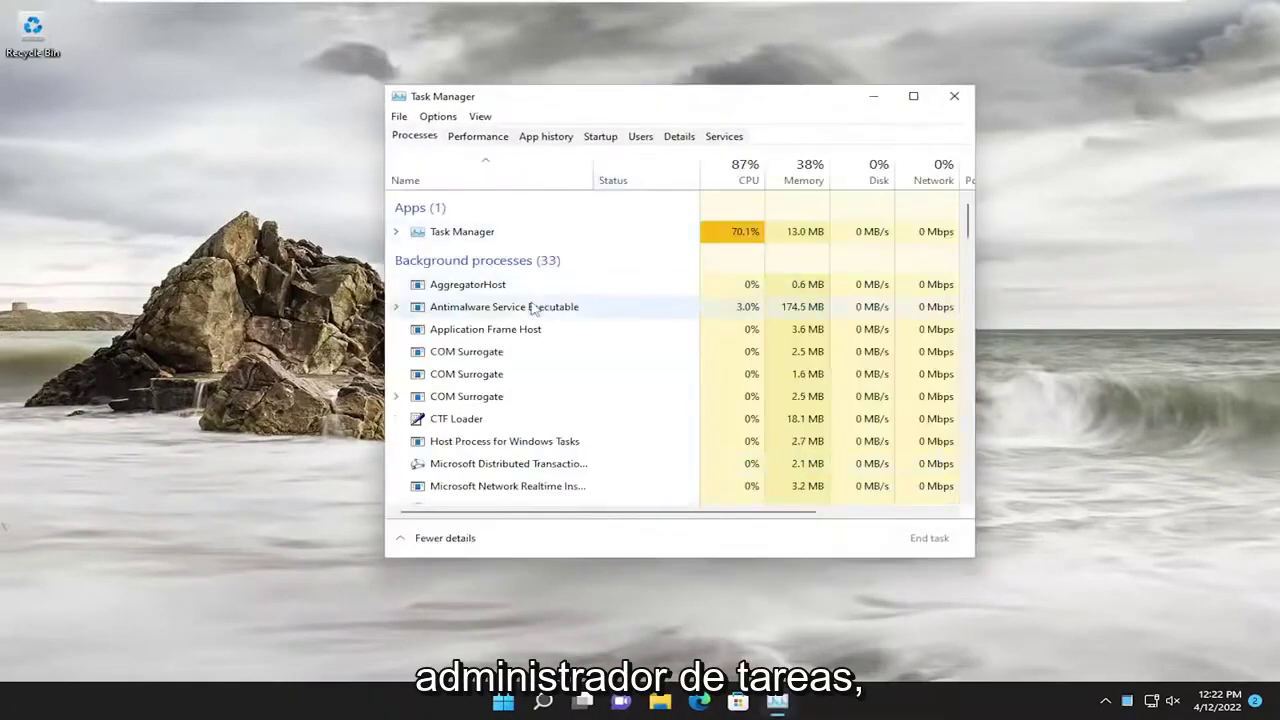
pyautogui.scroll(-10, 966, 220)
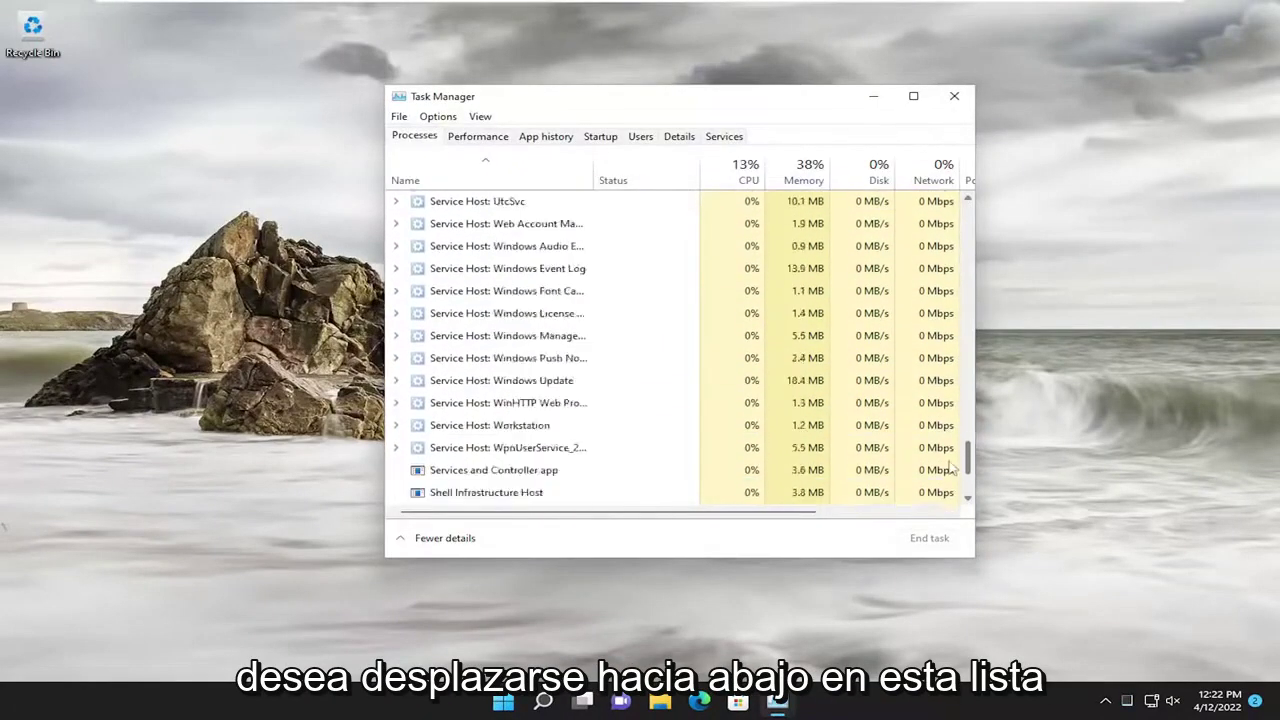
pyautogui.click(484, 388)
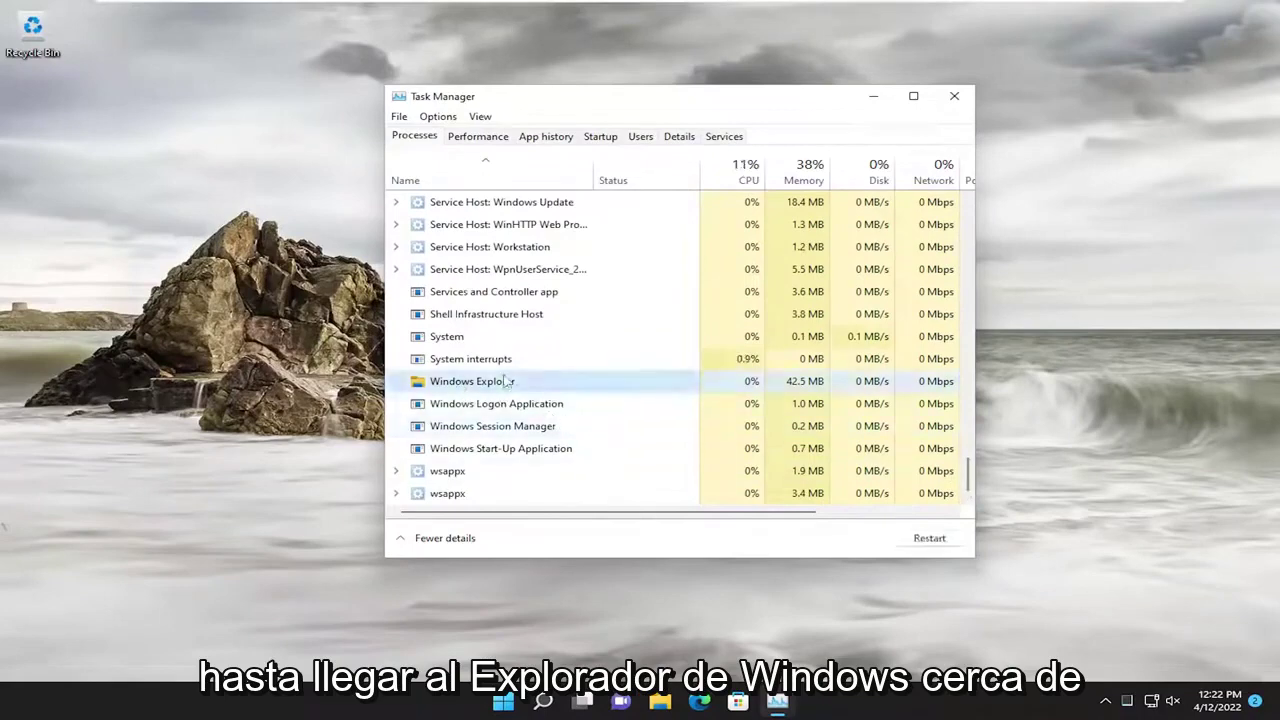
pyautogui.click(929, 538)
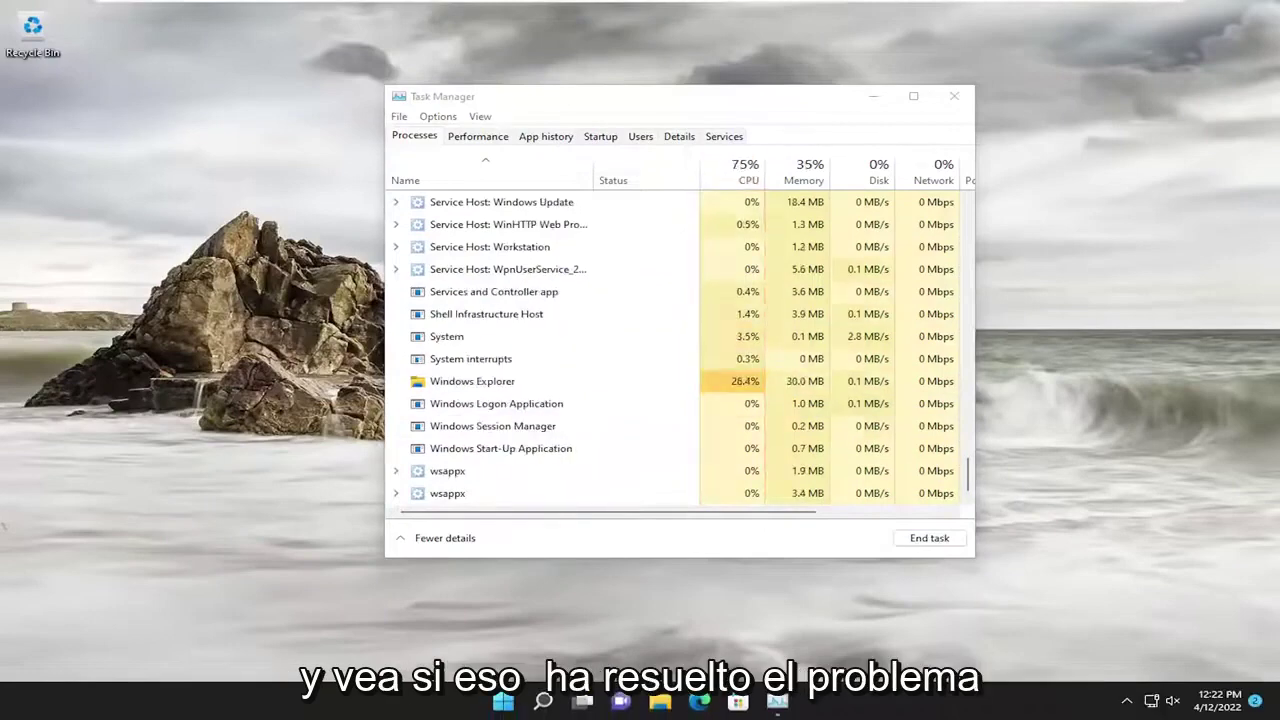
# Close Task Manager and launch Edit group policy by searching 'group policy'
pyautogui.click(954, 96)
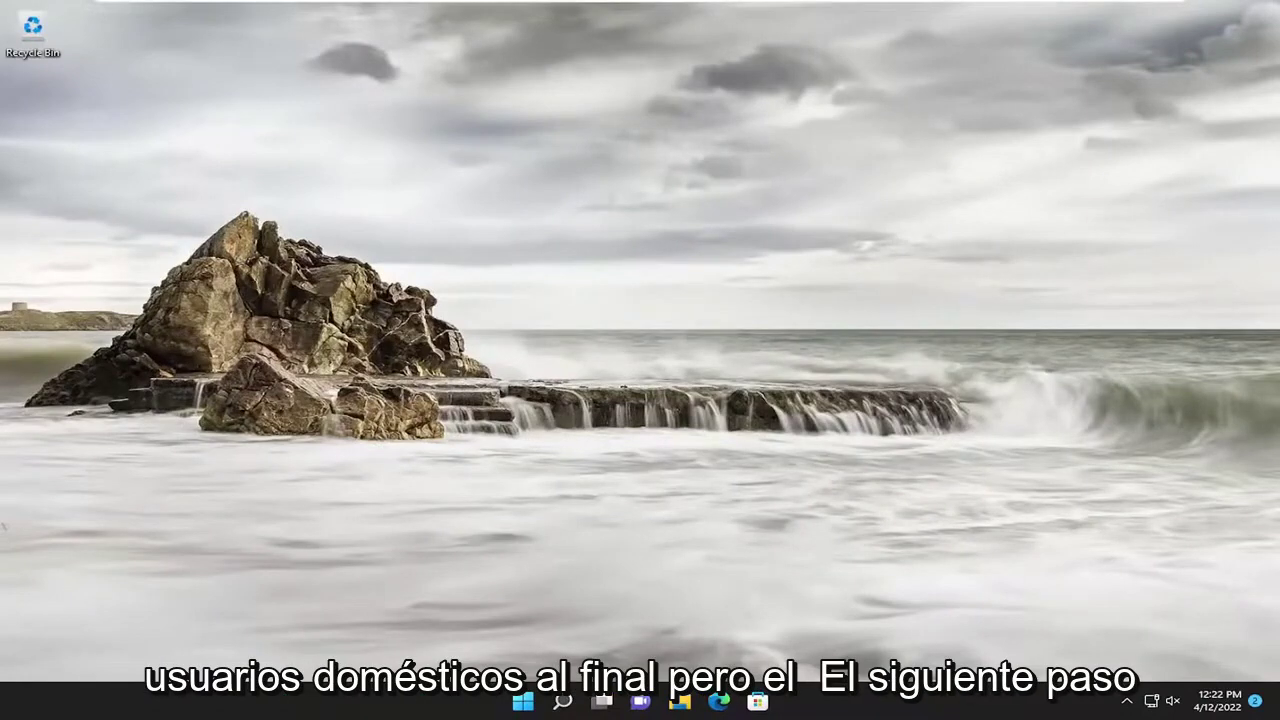
pyautogui.click(563, 702)
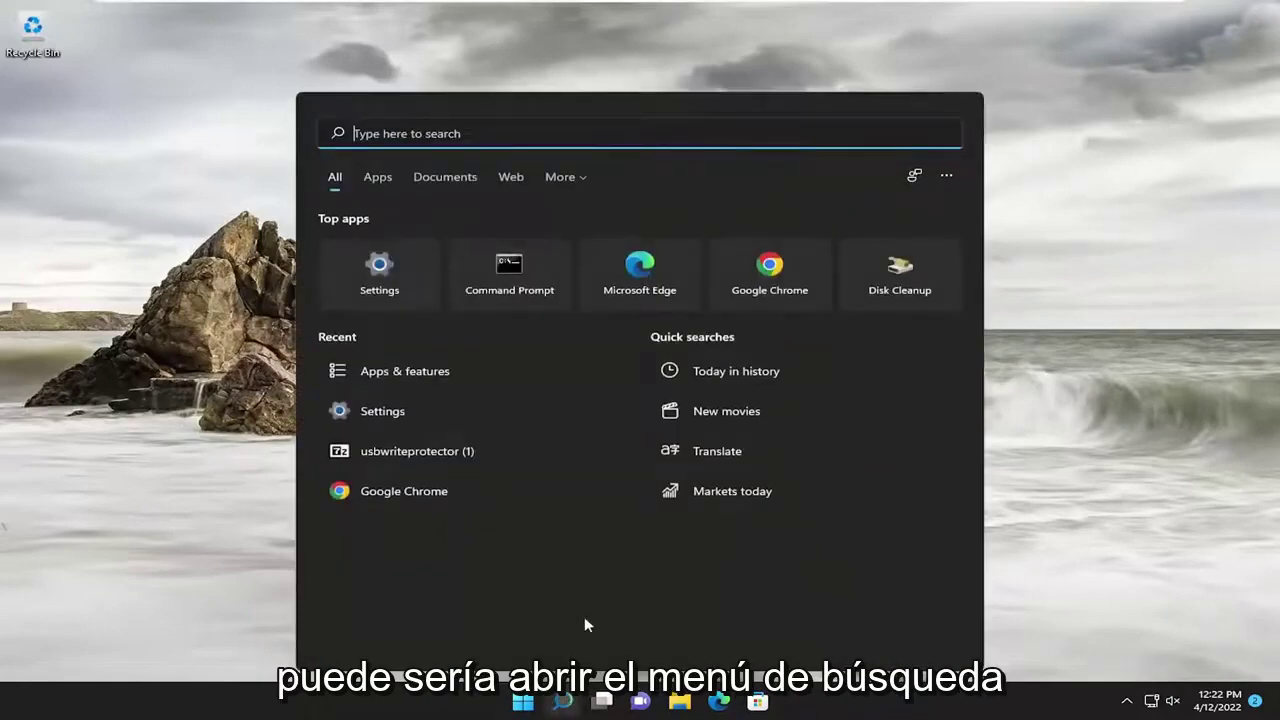
pyautogui.write('group p')
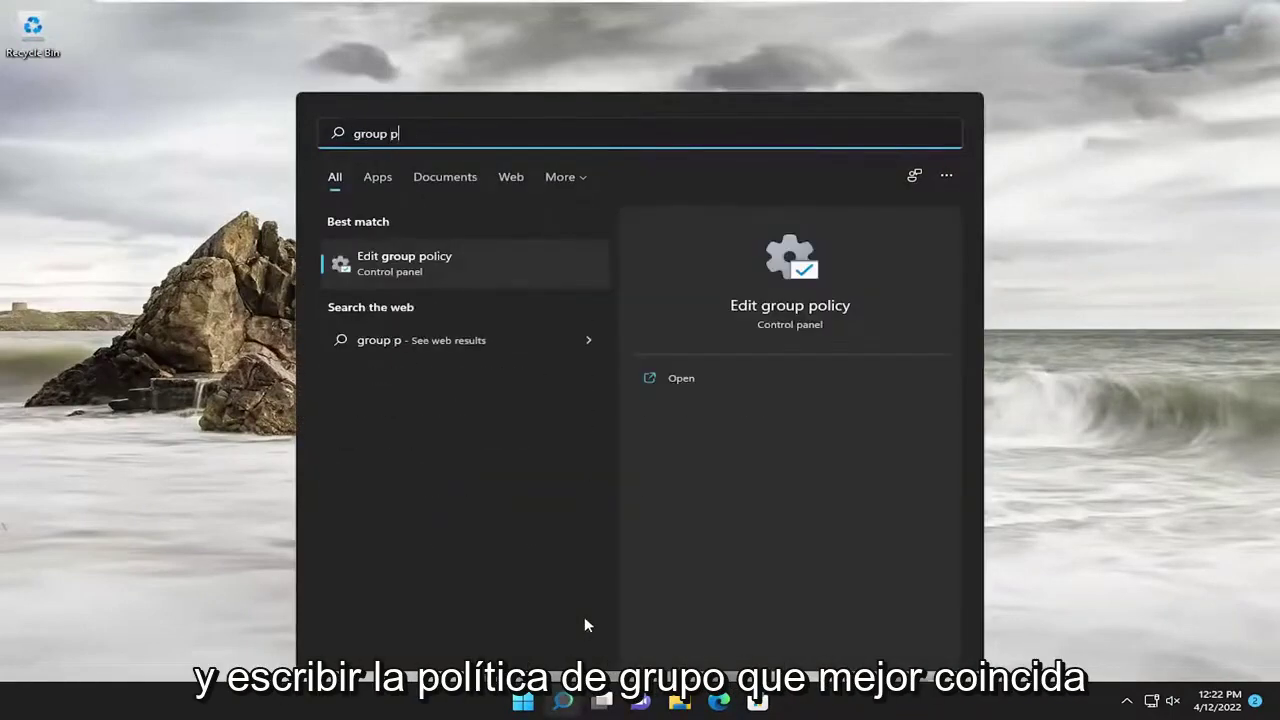
pyautogui.write('olicy')
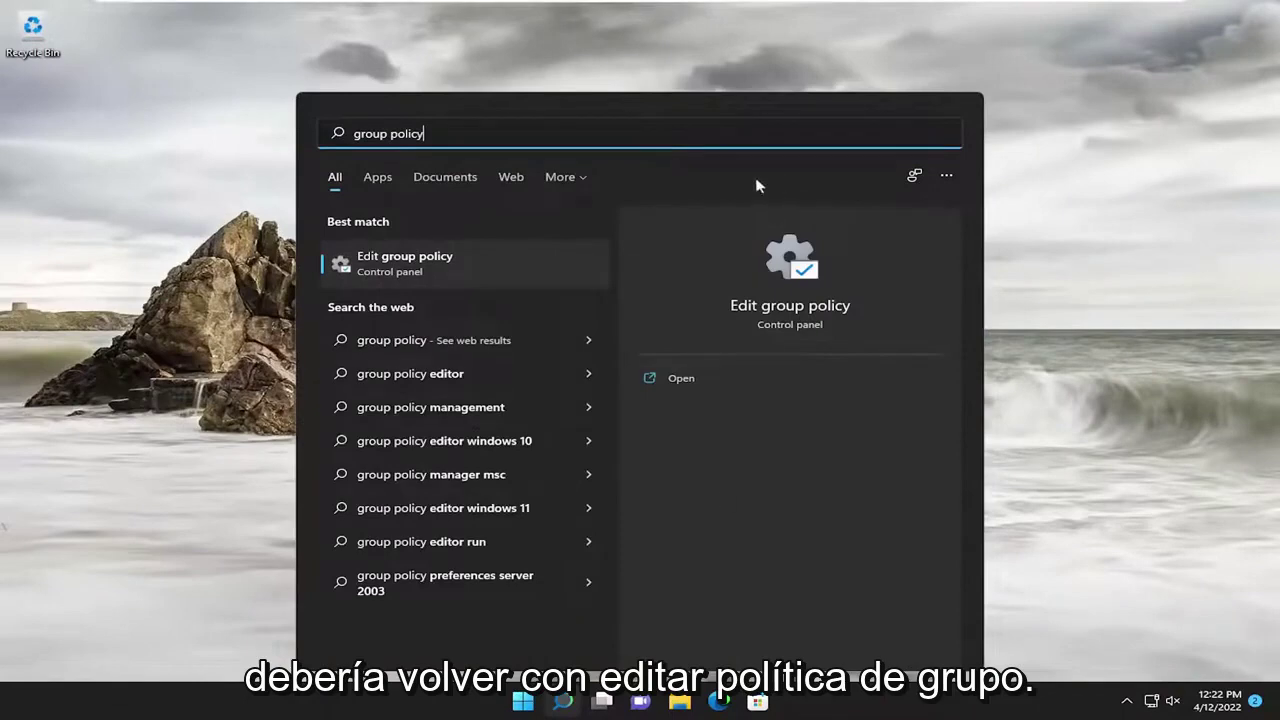
pyautogui.click(420, 268)
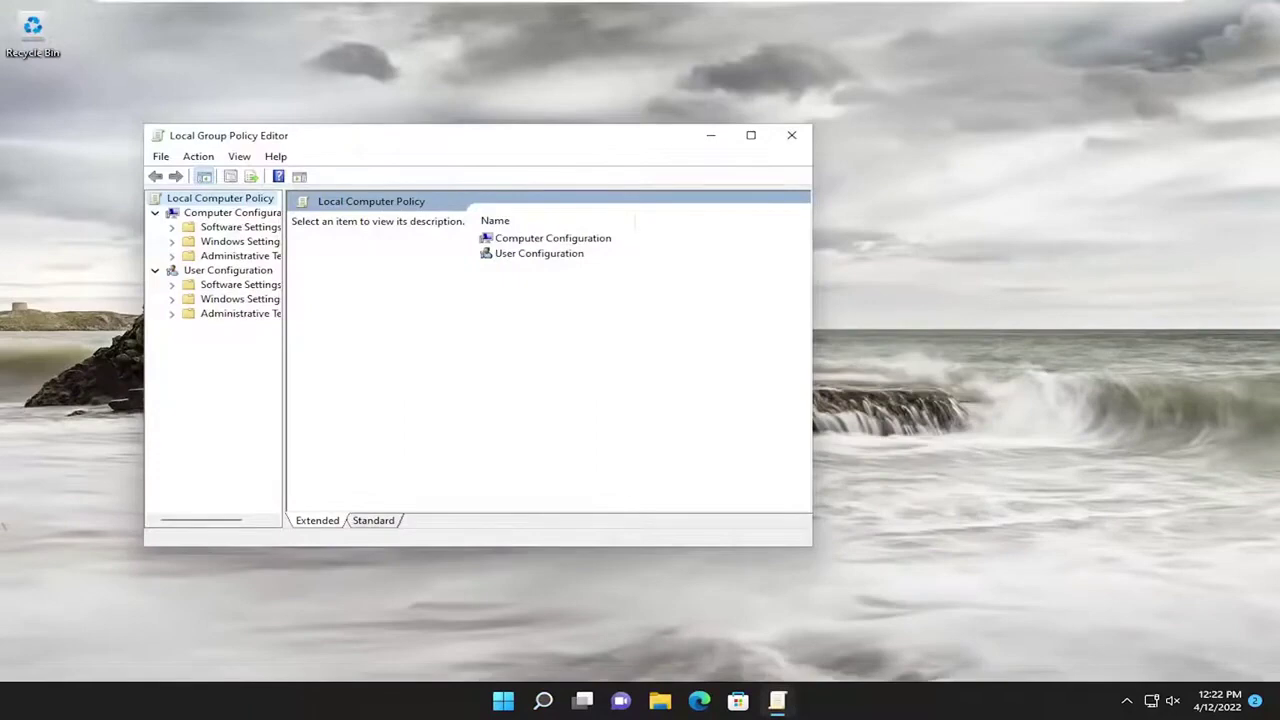
# Enlarge the editor and expand User Configuration > Administrative Templates > Windows Components > File Explorer
pyautogui.moveTo(551, 140); pyautogui.dragTo(604, 82)
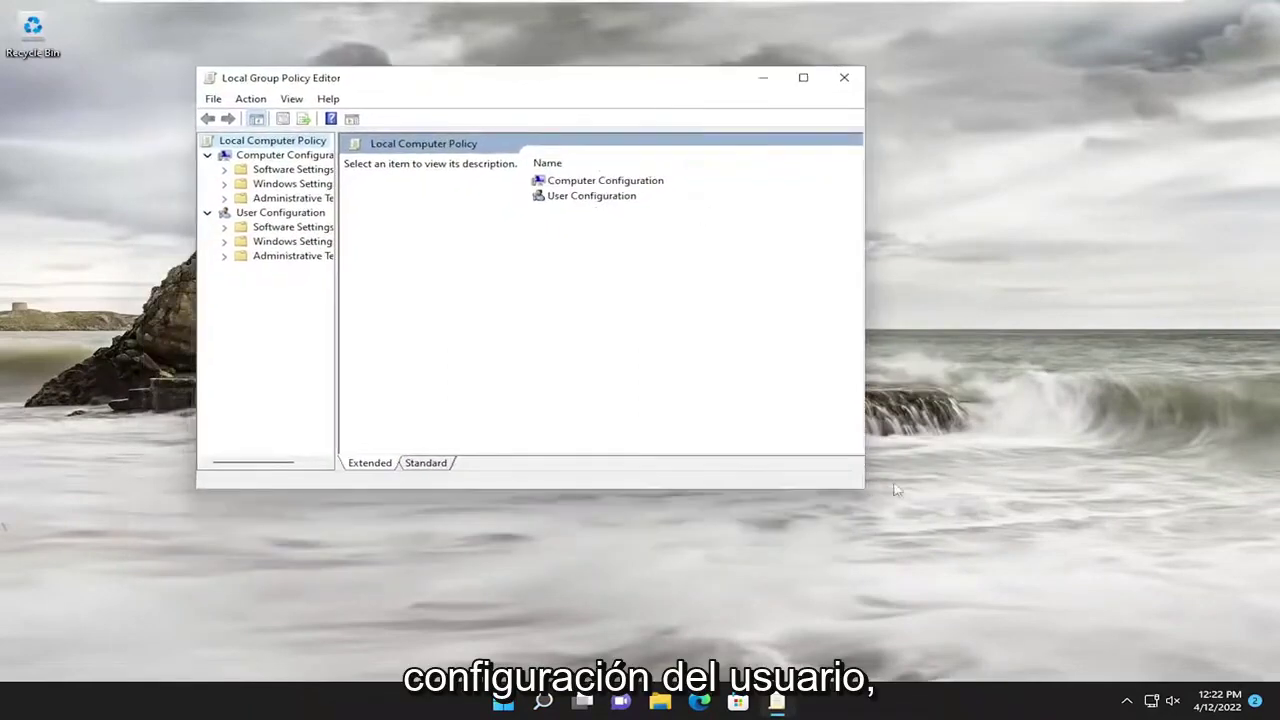
pyautogui.moveTo(860, 485); pyautogui.dragTo(986, 596)
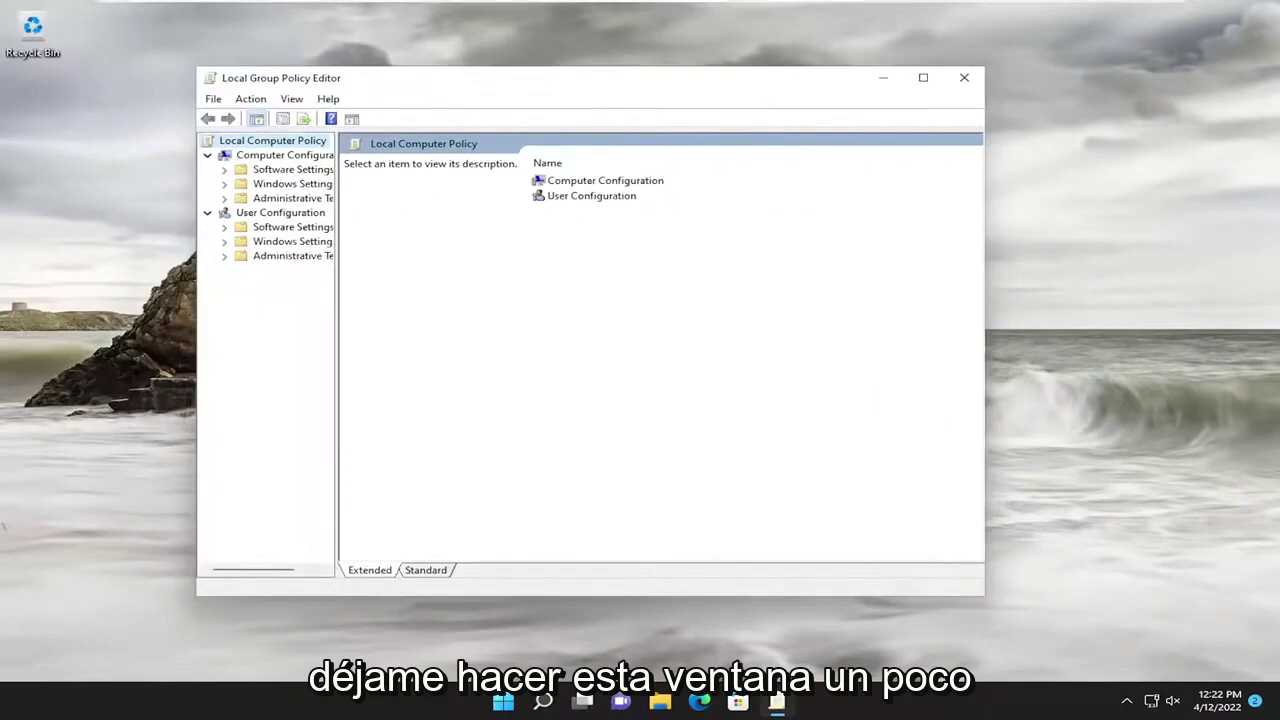
pyautogui.moveTo(336, 330); pyautogui.dragTo(409, 332)
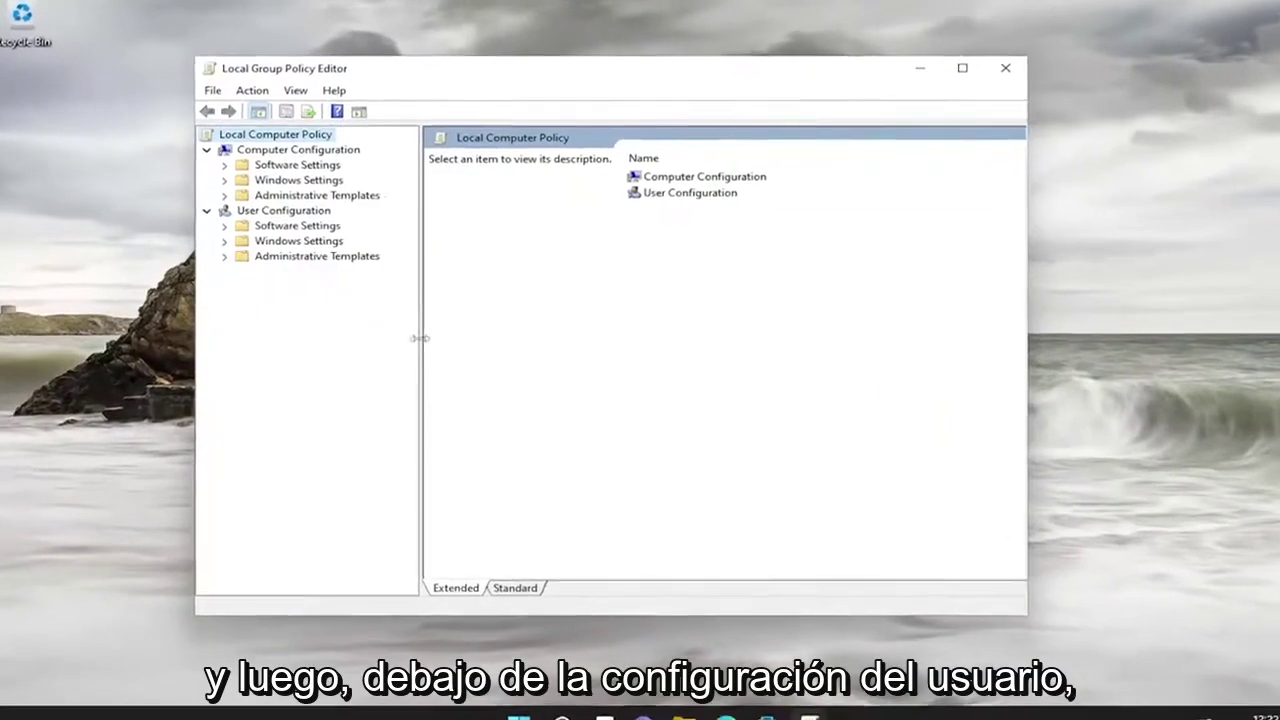
pyautogui.click(280, 212)
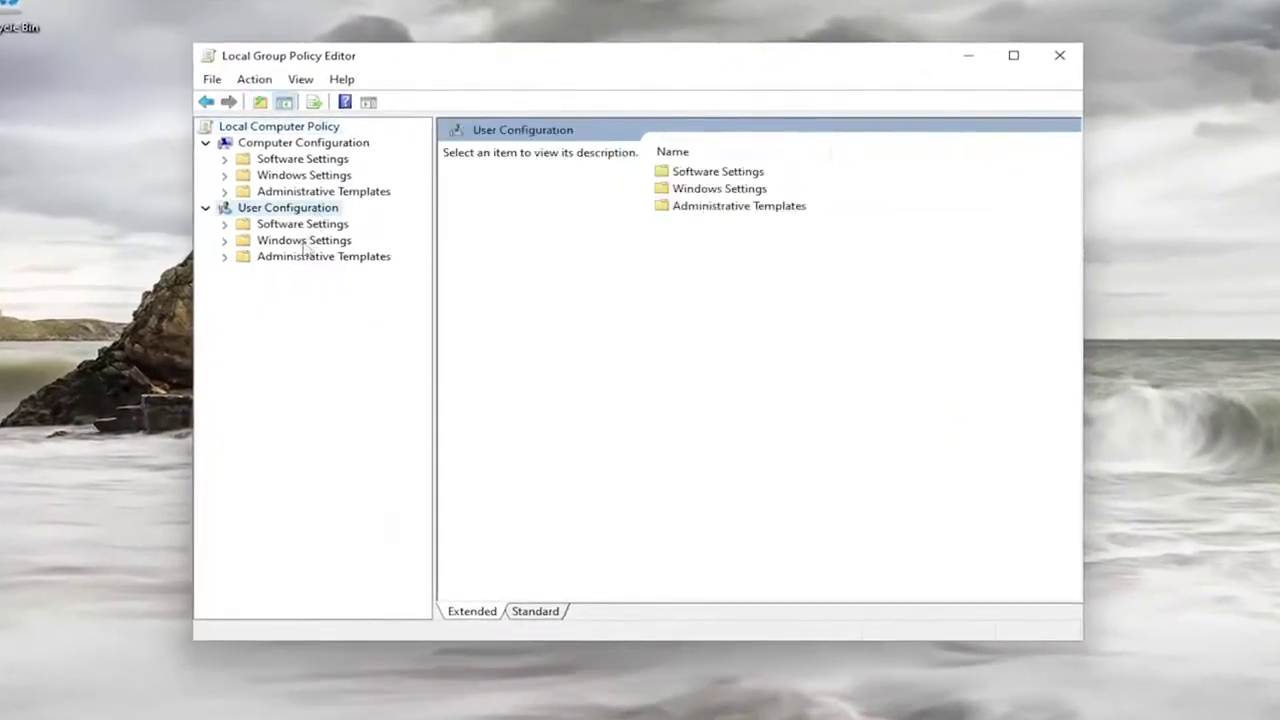
pyautogui.doubleClick(276, 258)
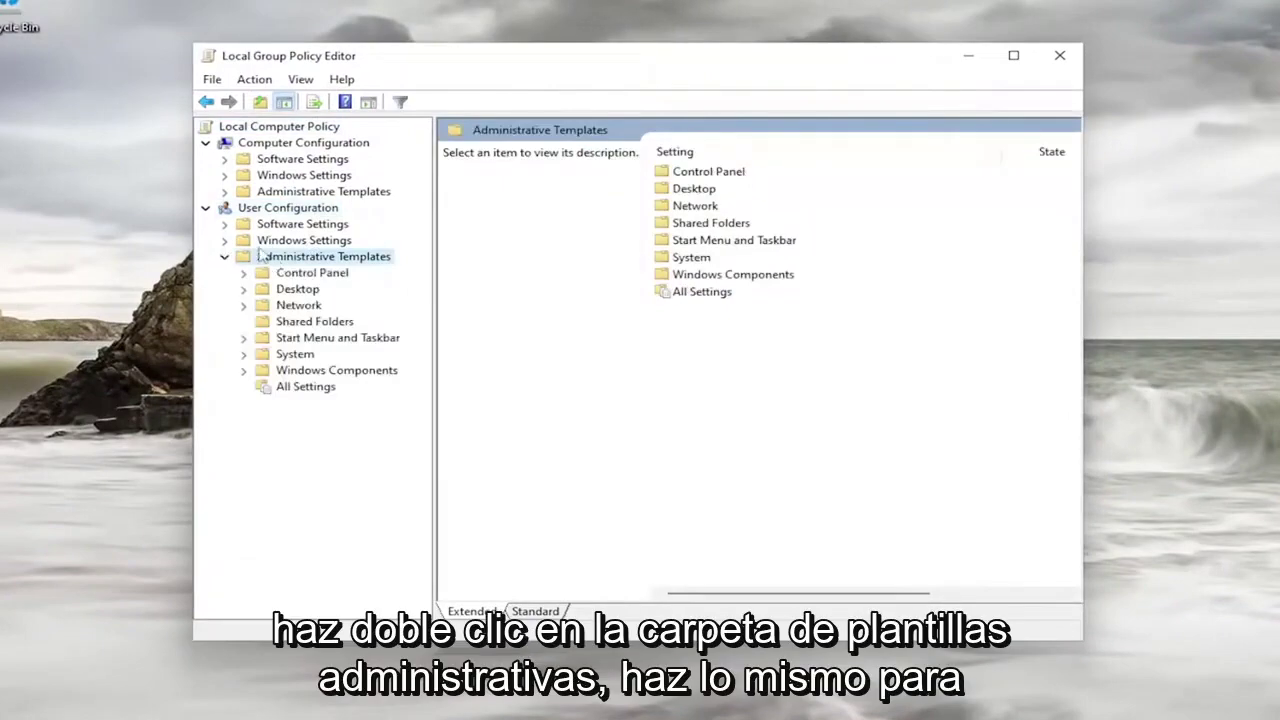
pyautogui.doubleClick(315, 372)
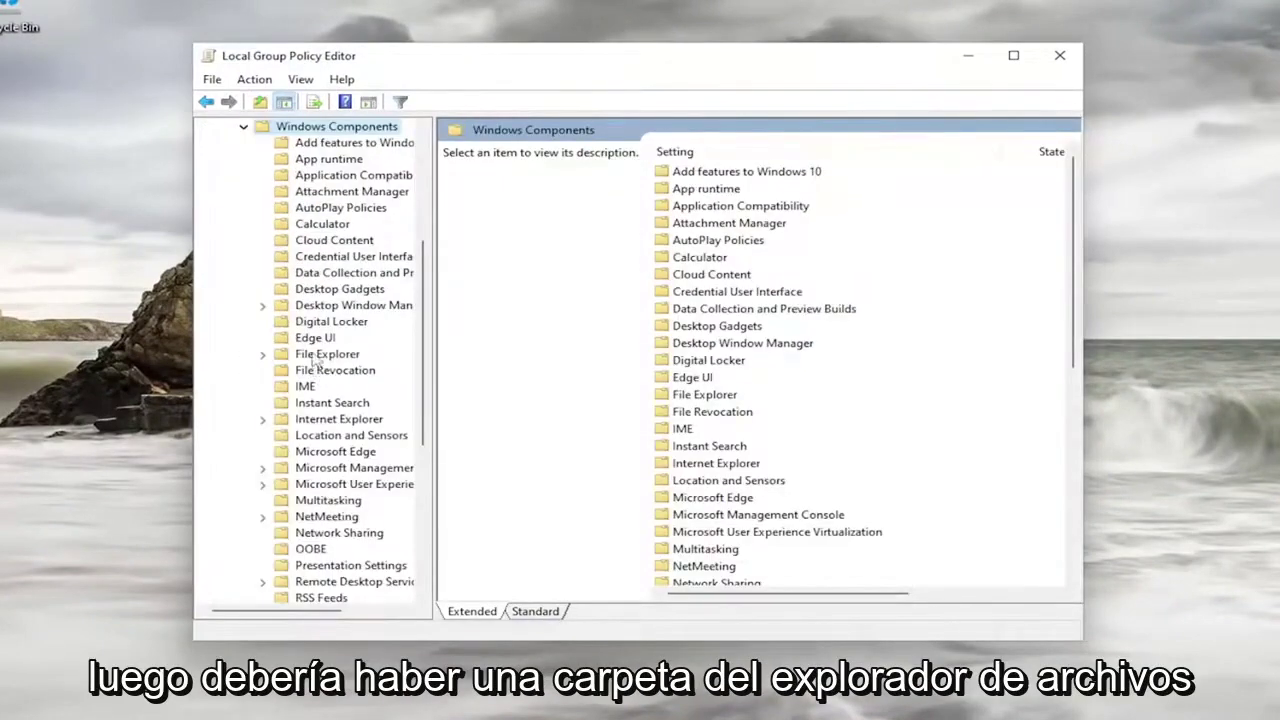
pyautogui.doubleClick(320, 354)
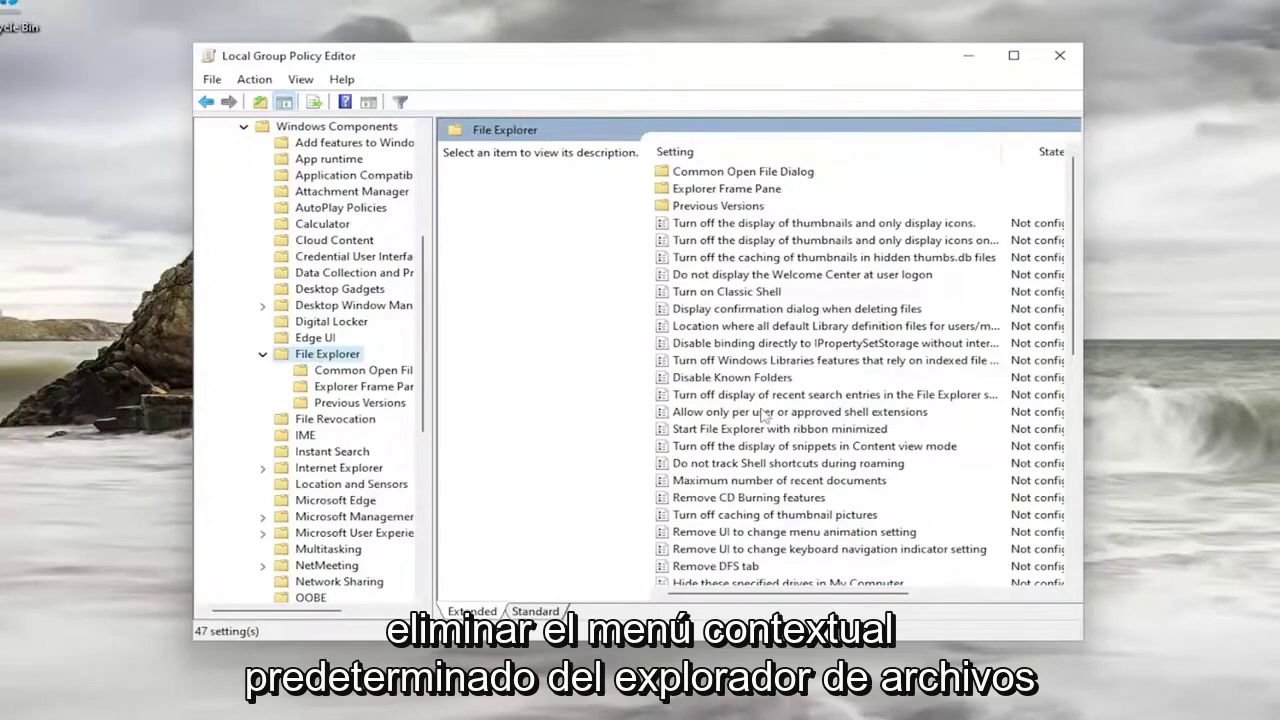
# Jump to 'Remove File Explorer's default context menu' by typing 'remove file explorer' in the settings list
pyautogui.scroll(-4, 740, 450)
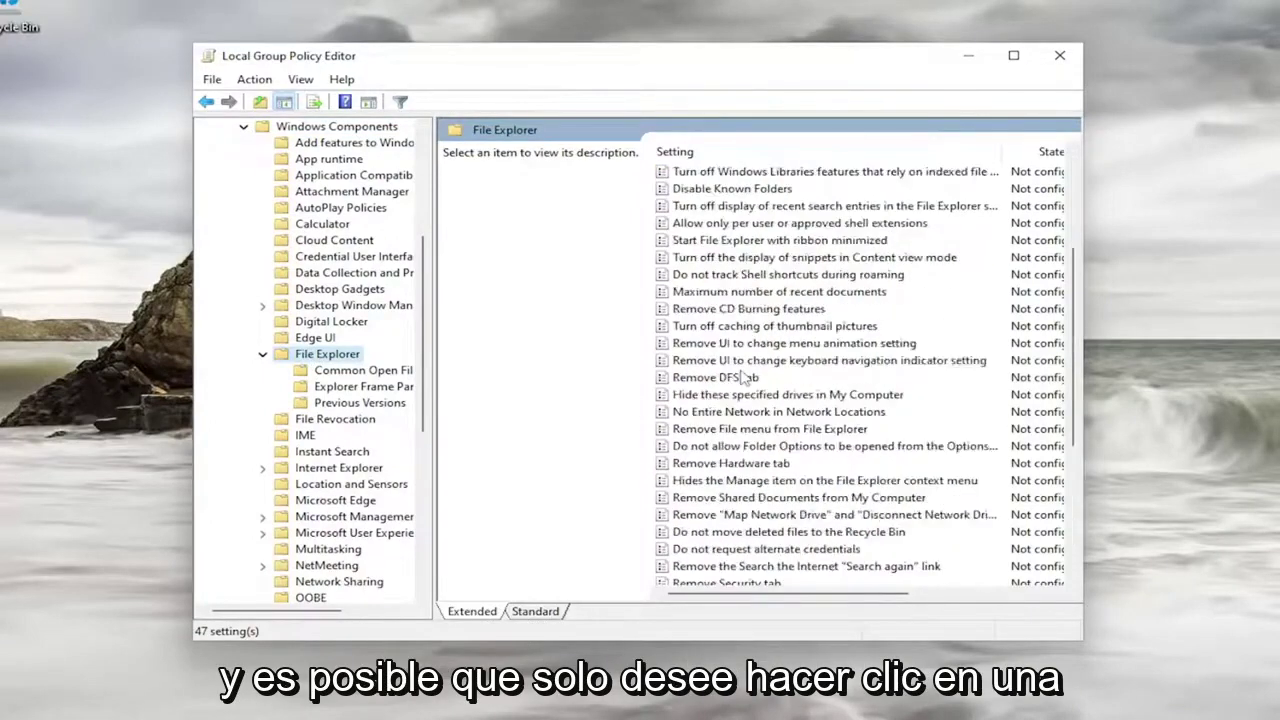
pyautogui.scroll(1, 744, 377)
pyautogui.click(756, 226)
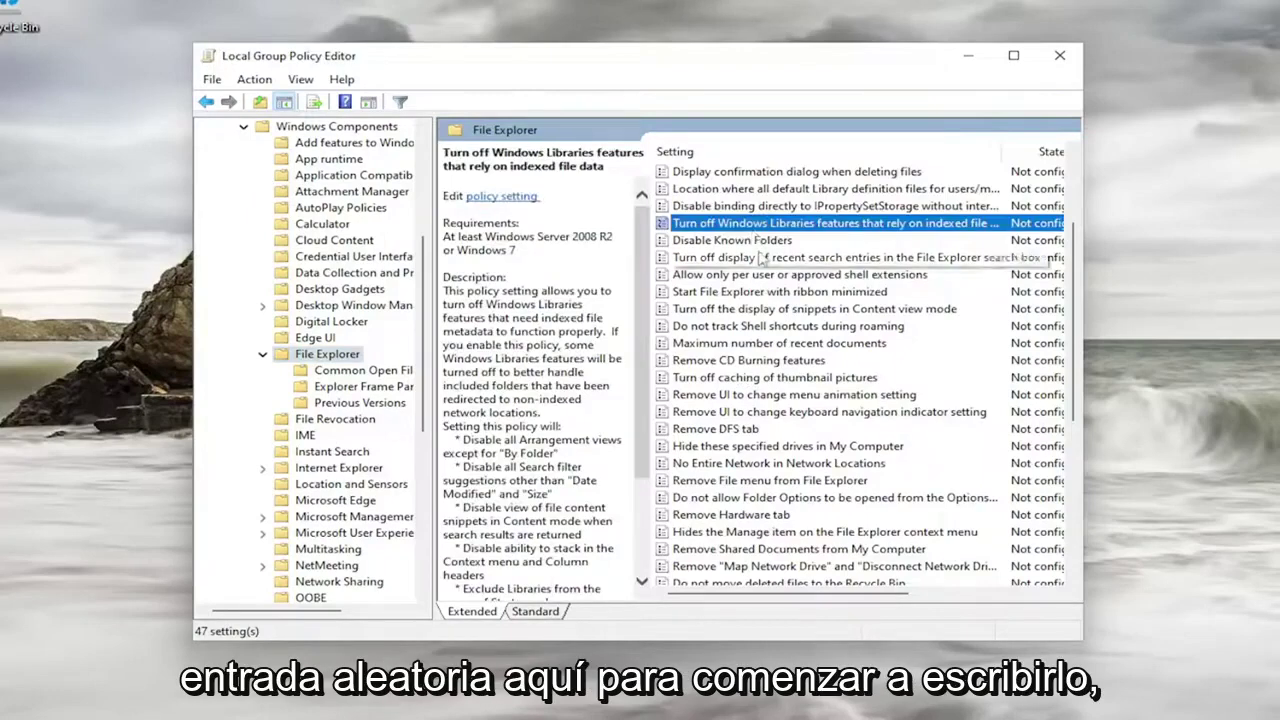
pyautogui.press('r')
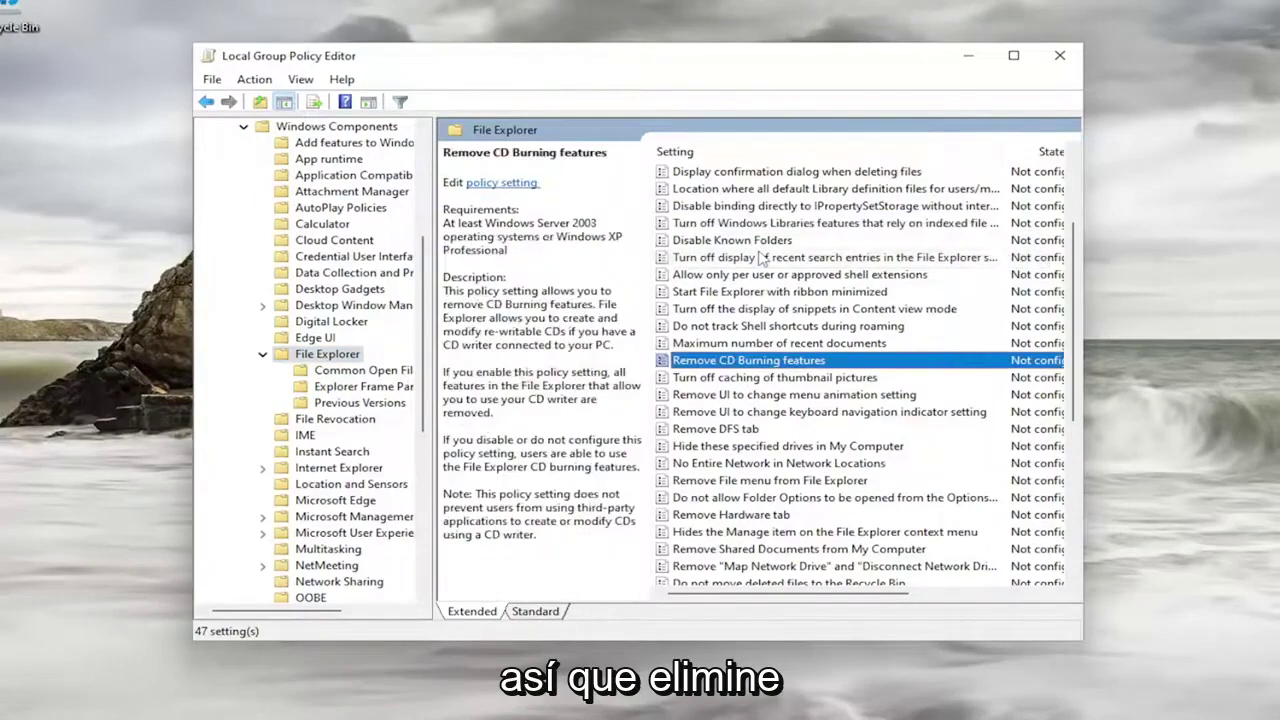
pyautogui.click(762, 257)
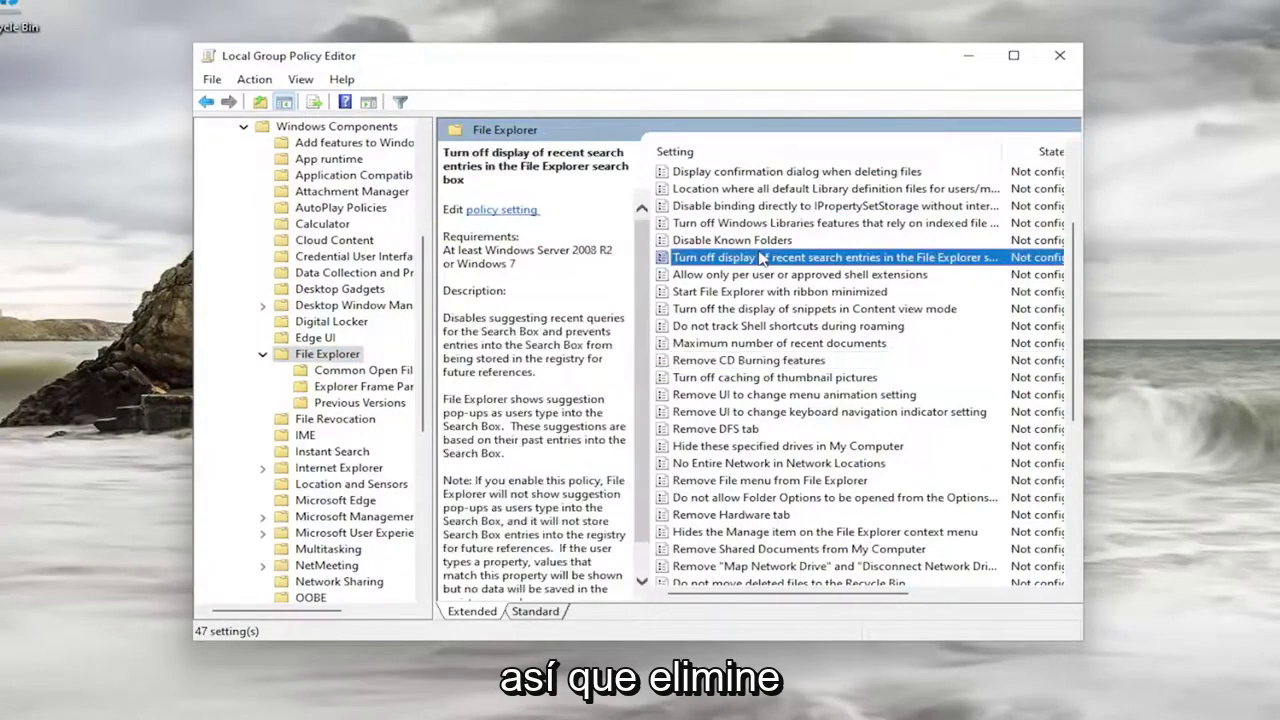
pyautogui.write('remove file explorer')
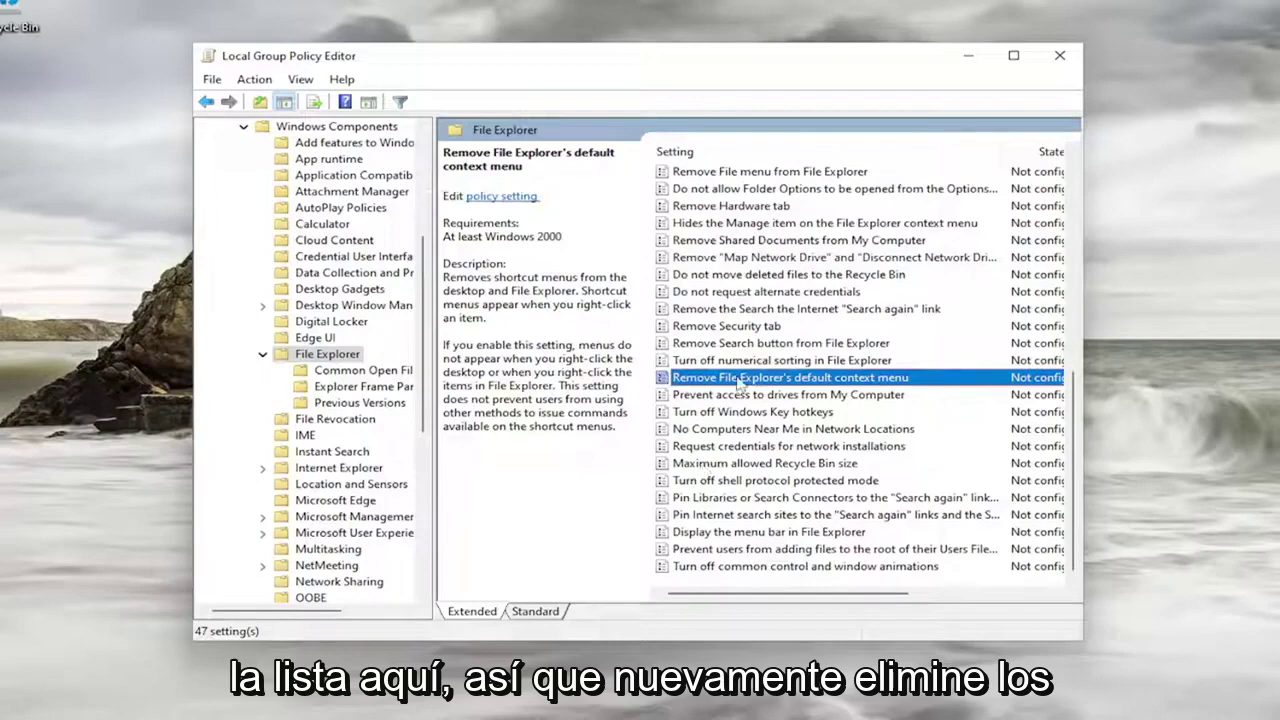
# Open 'Remove File Explorer's default context menu' and confirm it stays Not Configured
pyautogui.doubleClick(842, 387)
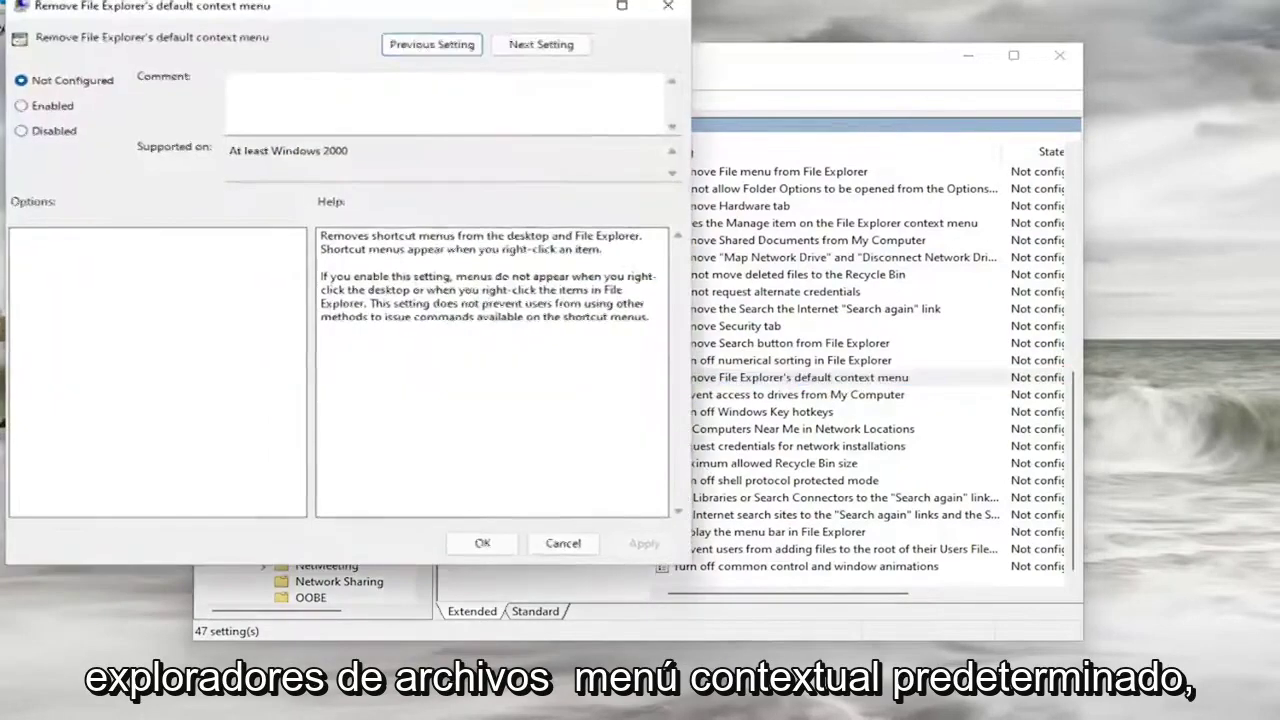
pyautogui.moveTo(451, 18); pyautogui.dragTo(755, 71)
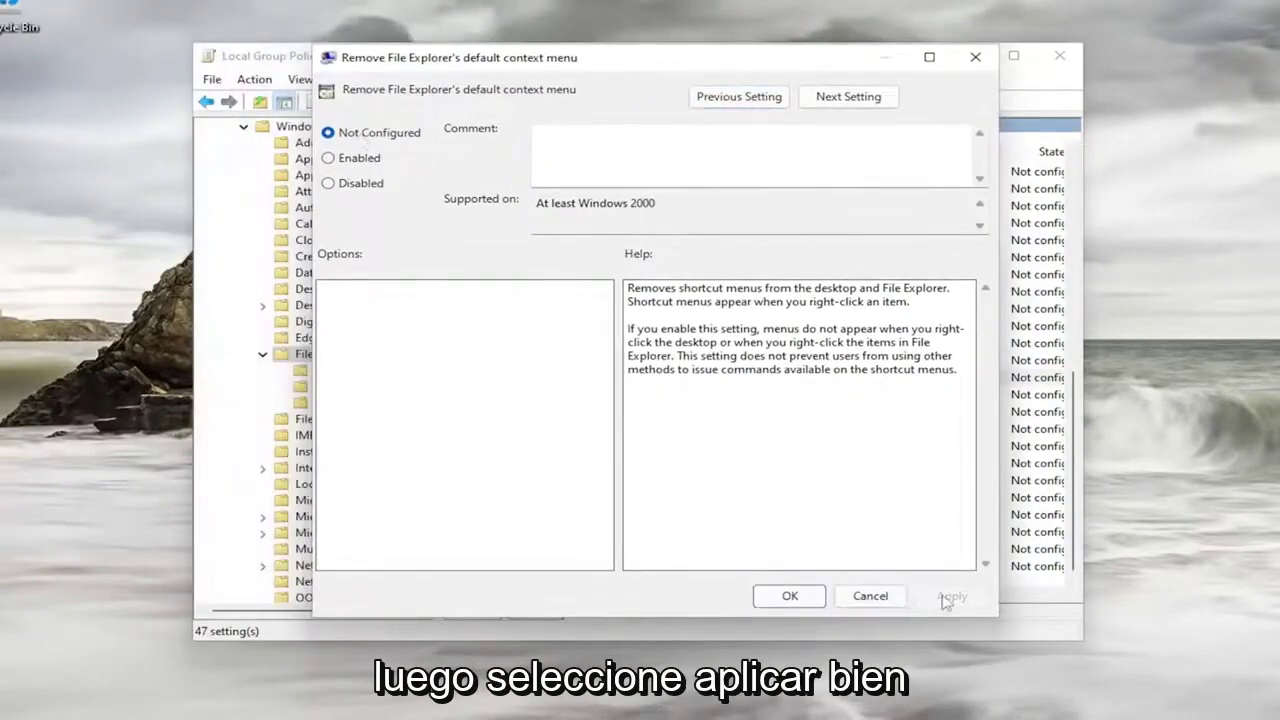
pyautogui.click(787, 596)
# Collapse the File Explorer, Windows Components, Administrative Templates and User Configuration folders, then close the editor
pyautogui.click(262, 355)
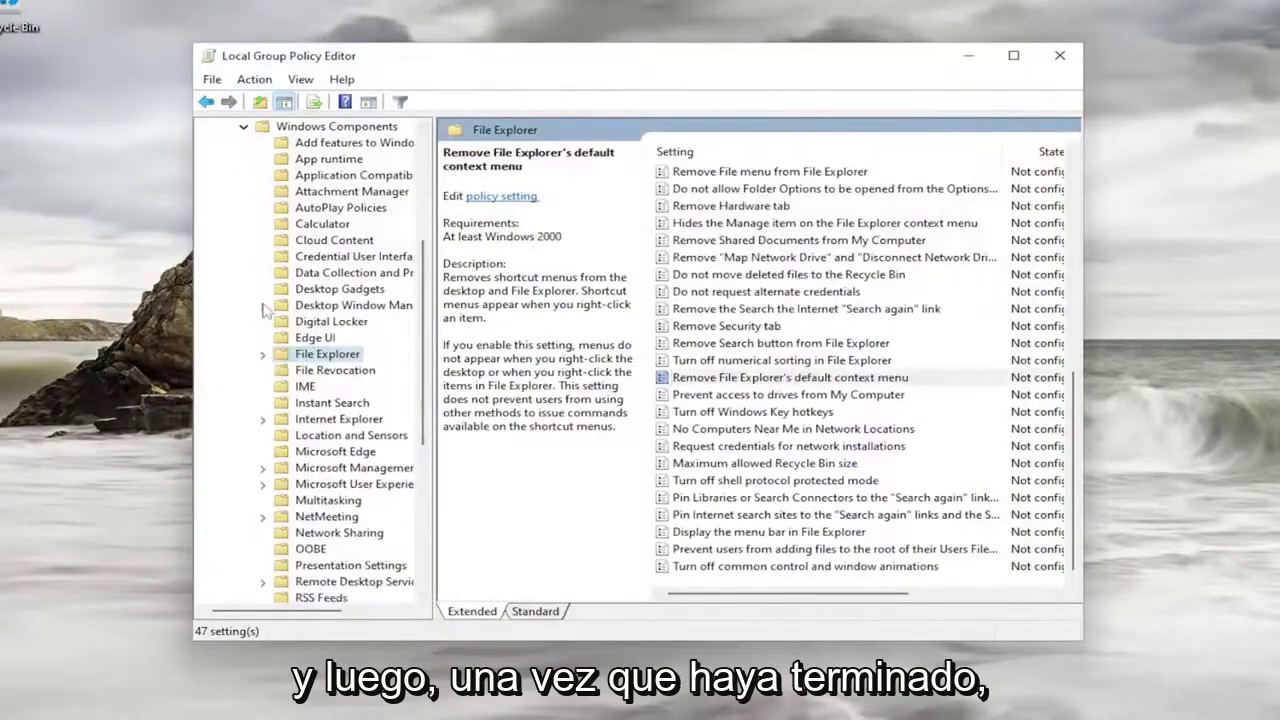
pyautogui.scroll(5, 240, 340)
pyautogui.click(243, 398)
pyautogui.click(224, 256)
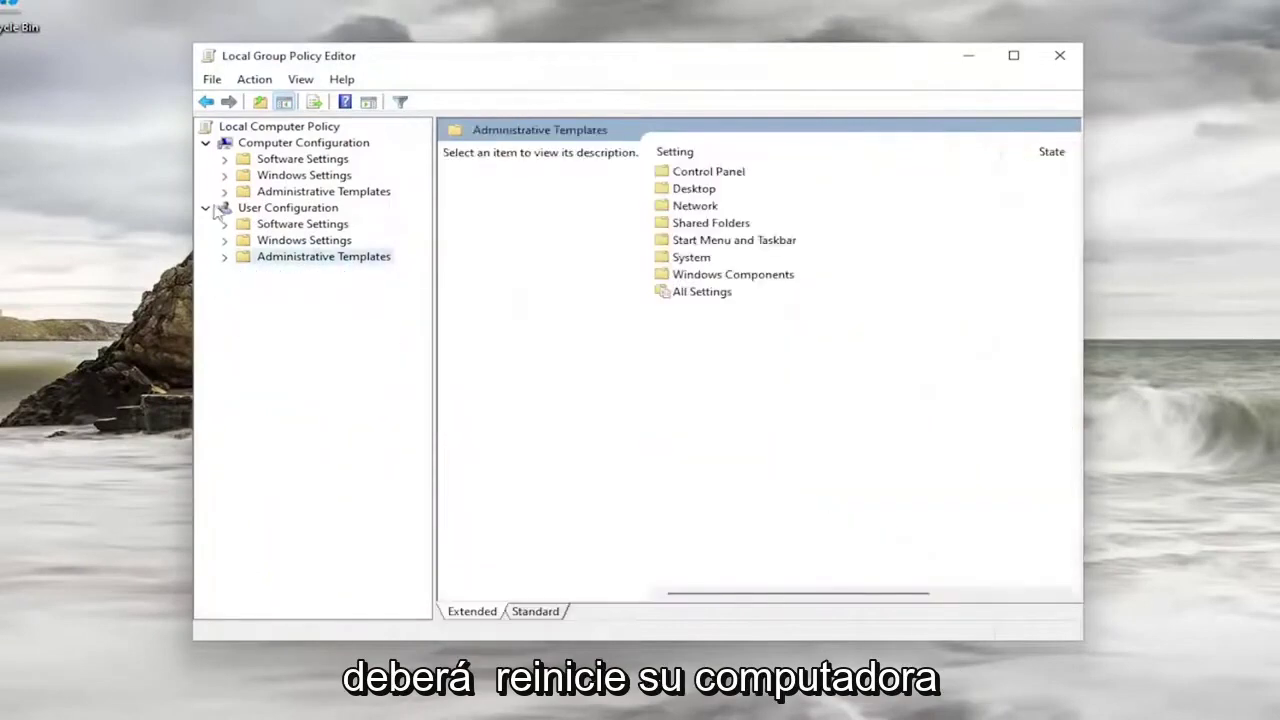
pyautogui.click(206, 207)
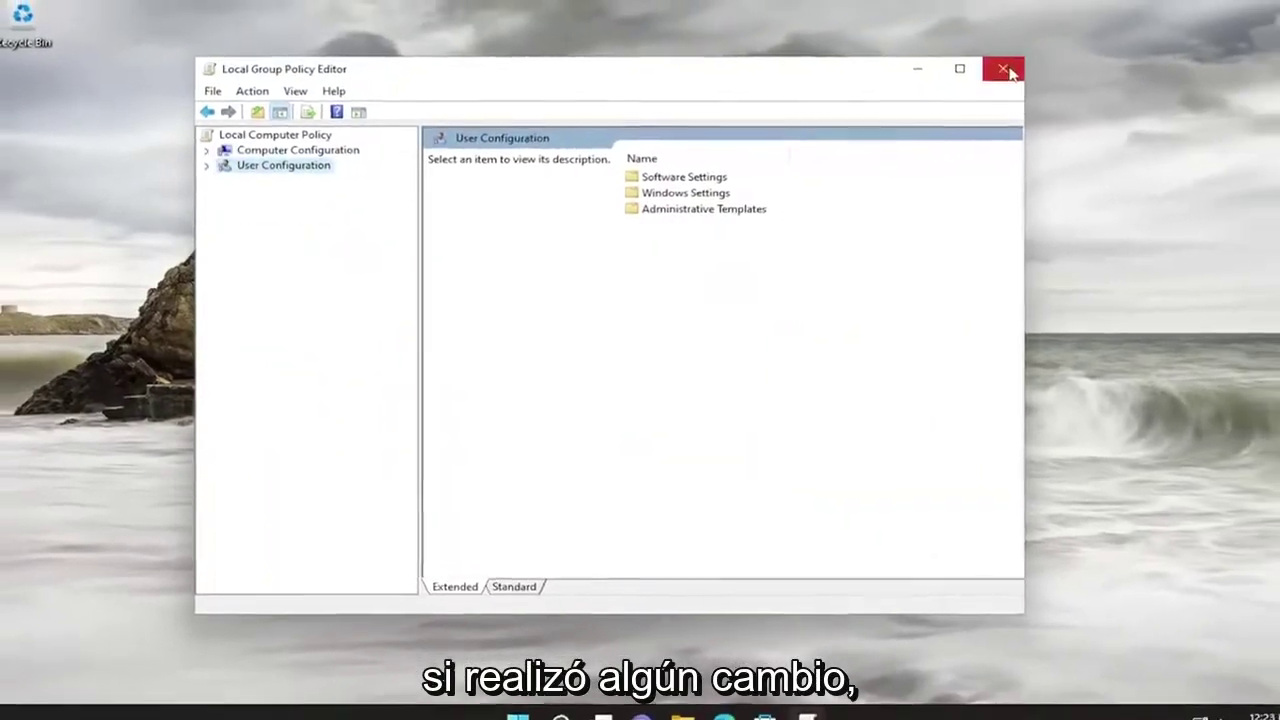
pyautogui.click(1024, 63)
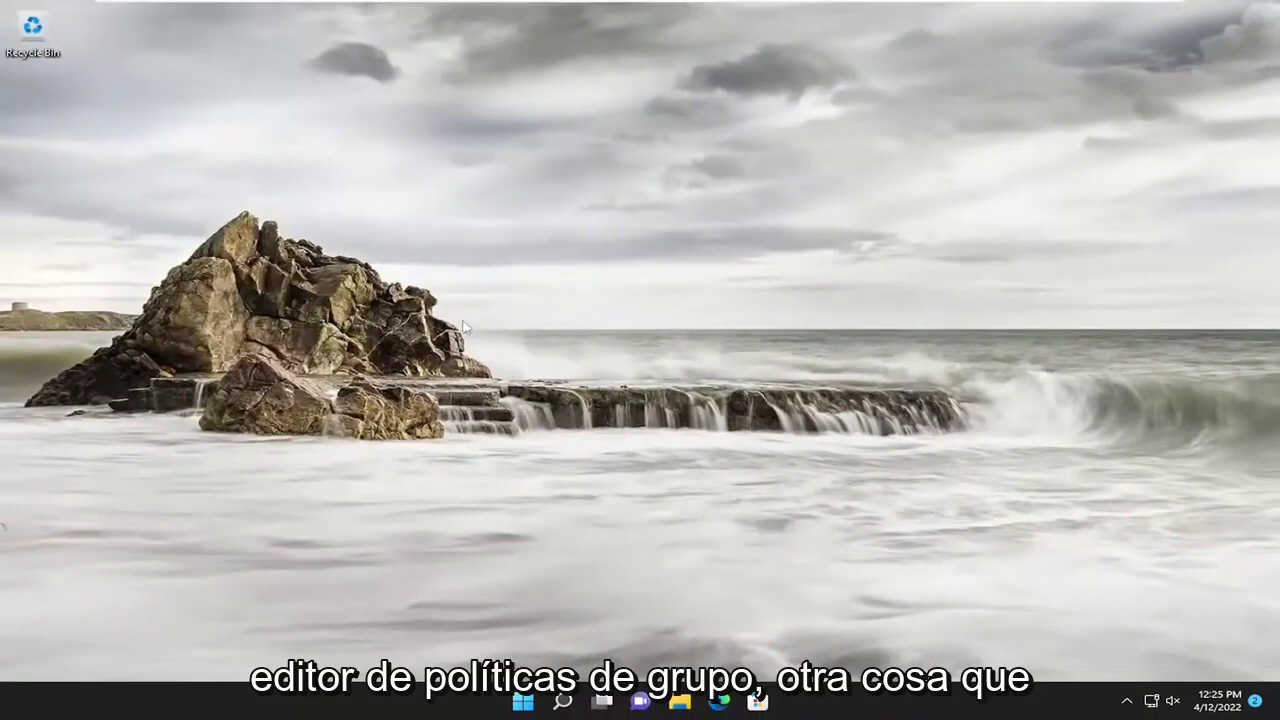
# Search 'regedit' and run Registry Editor as administrator
pyautogui.click(554, 702)
pyautogui.write('reged')
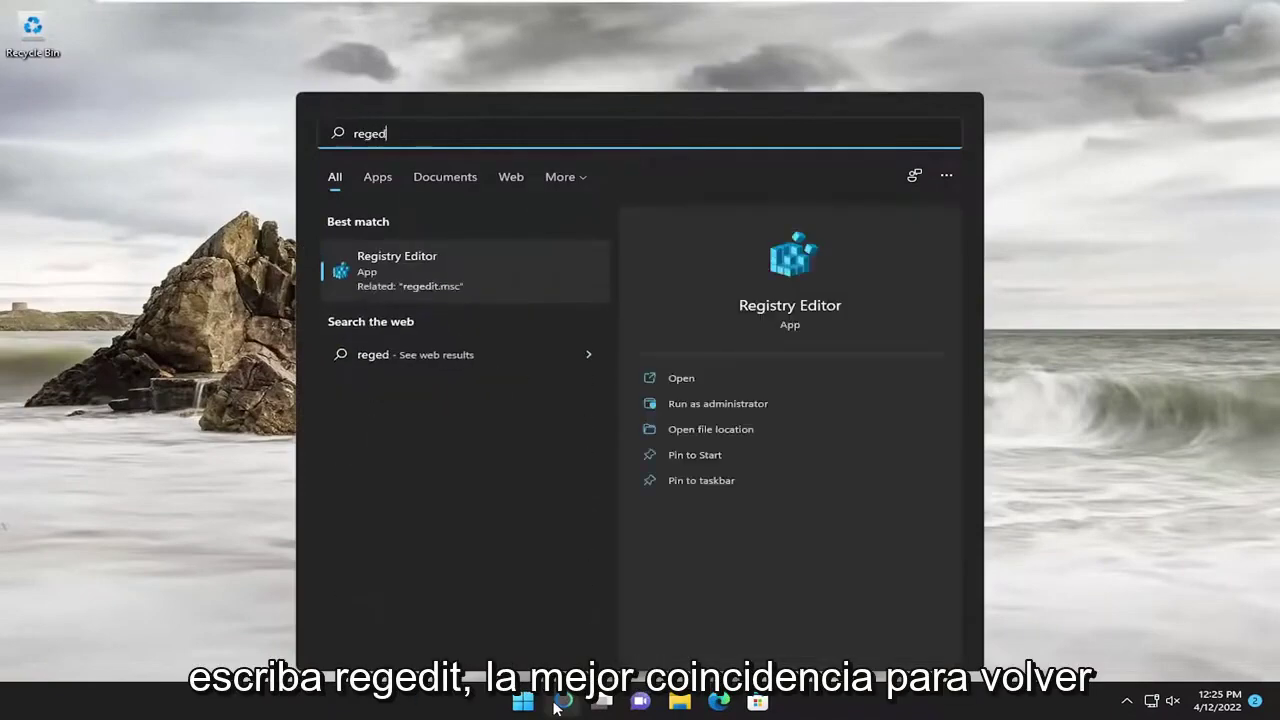
pyautogui.write('it')
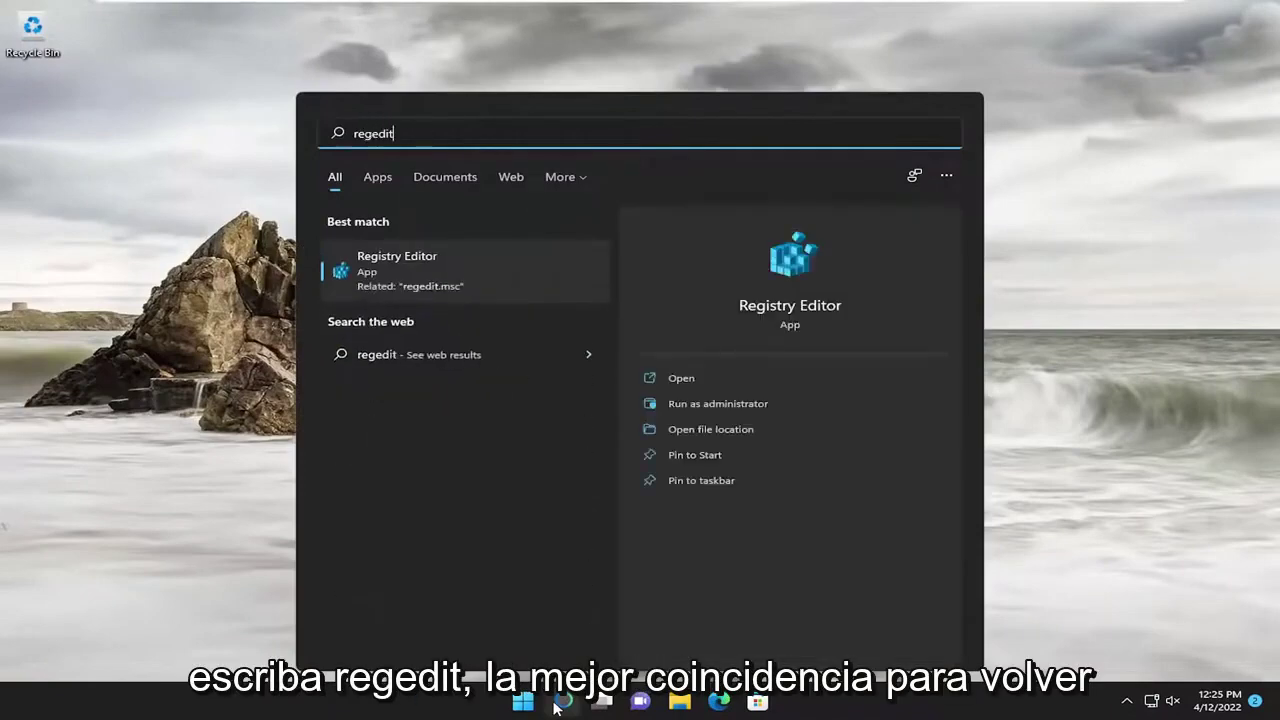
pyautogui.rightClick(387, 269)
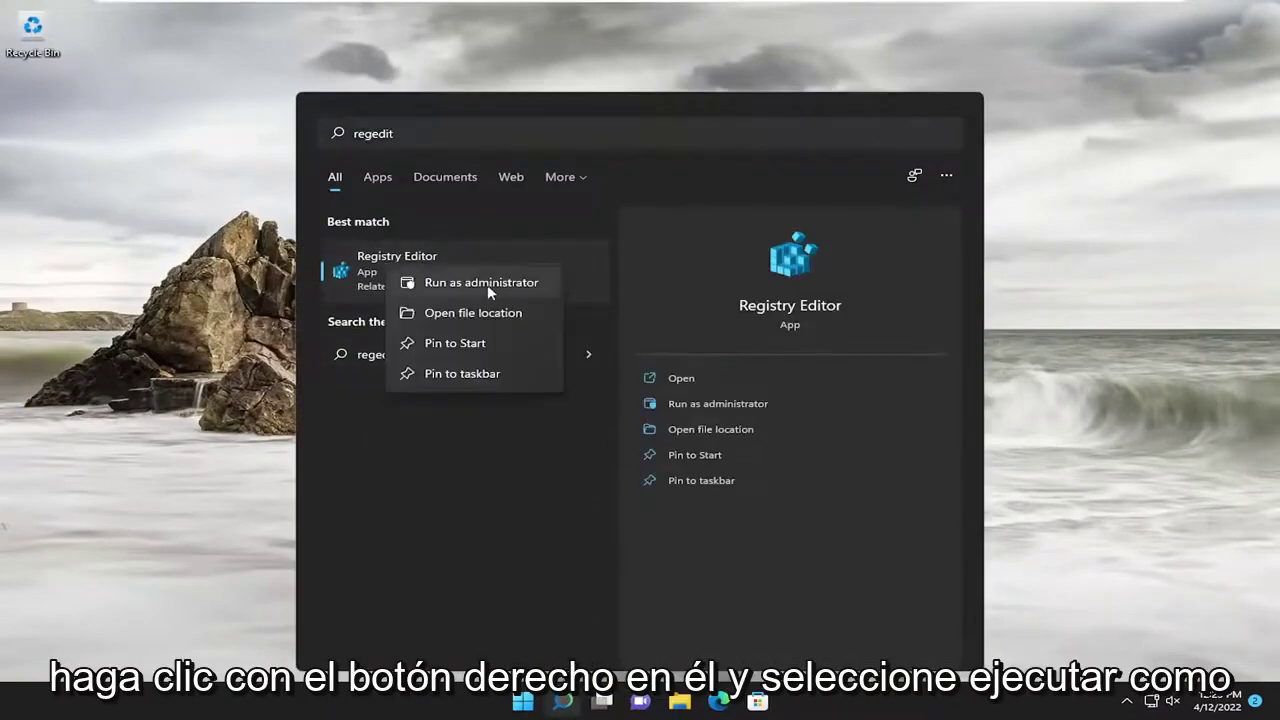
pyautogui.click(494, 283)
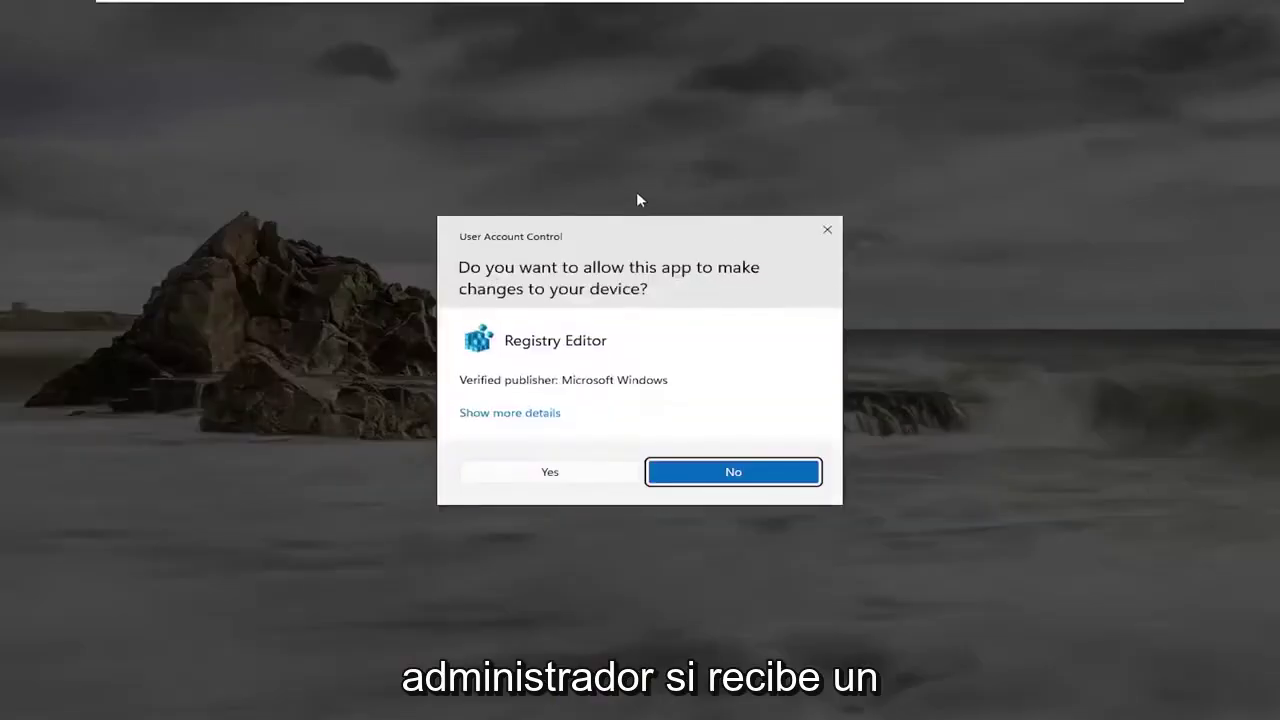
# Approve the UAC prompt, then open and cancel the registry Export and Import dialogs
pyautogui.click(543, 474)
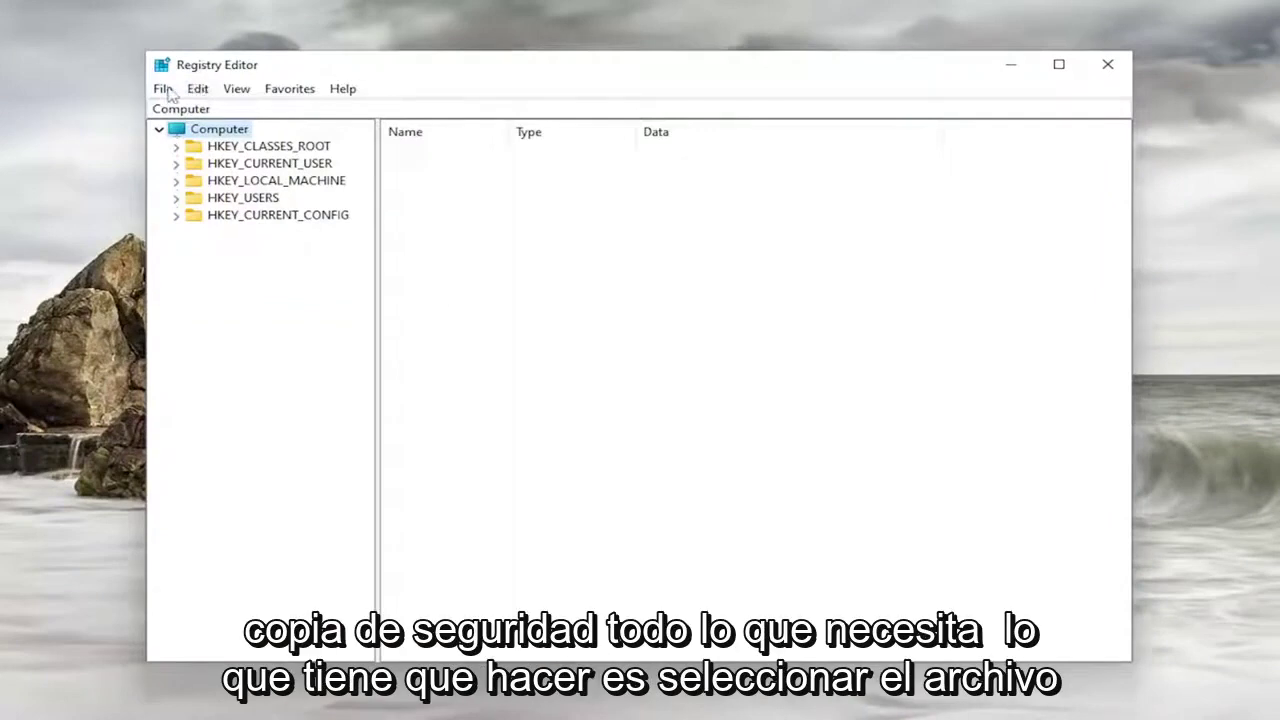
pyautogui.click(163, 89)
pyautogui.click(205, 129)
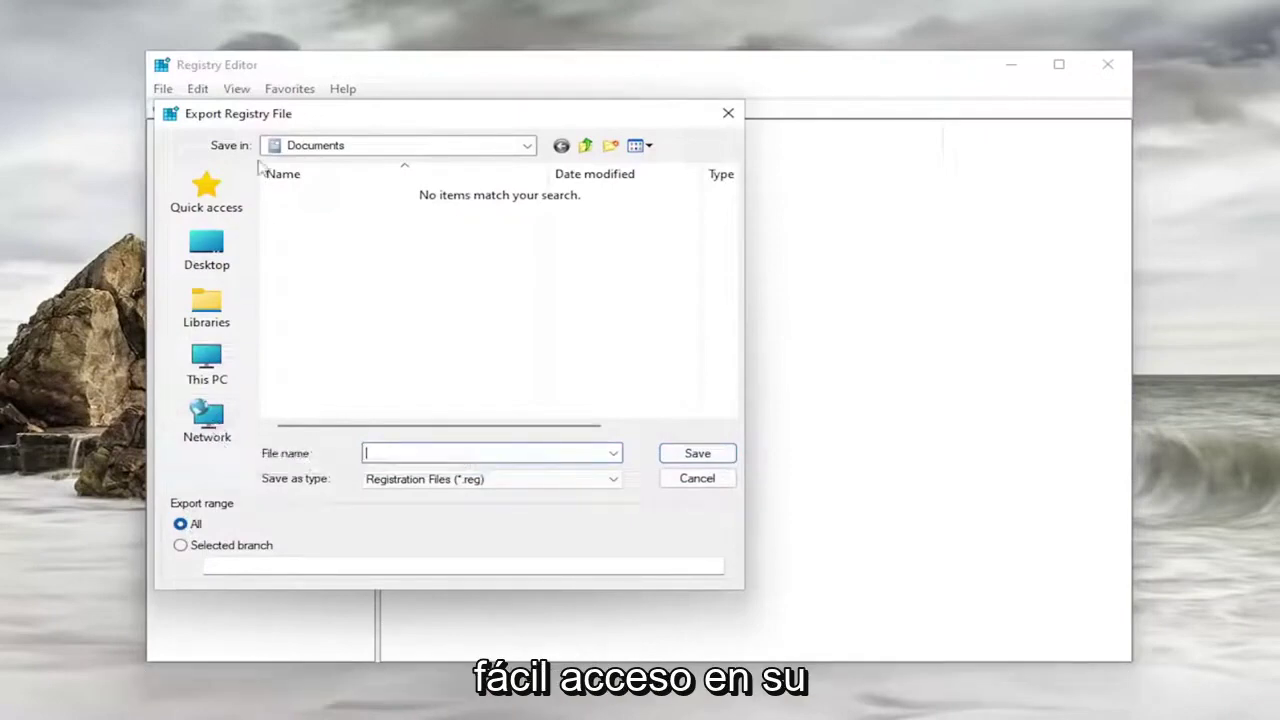
pyautogui.click(712, 480)
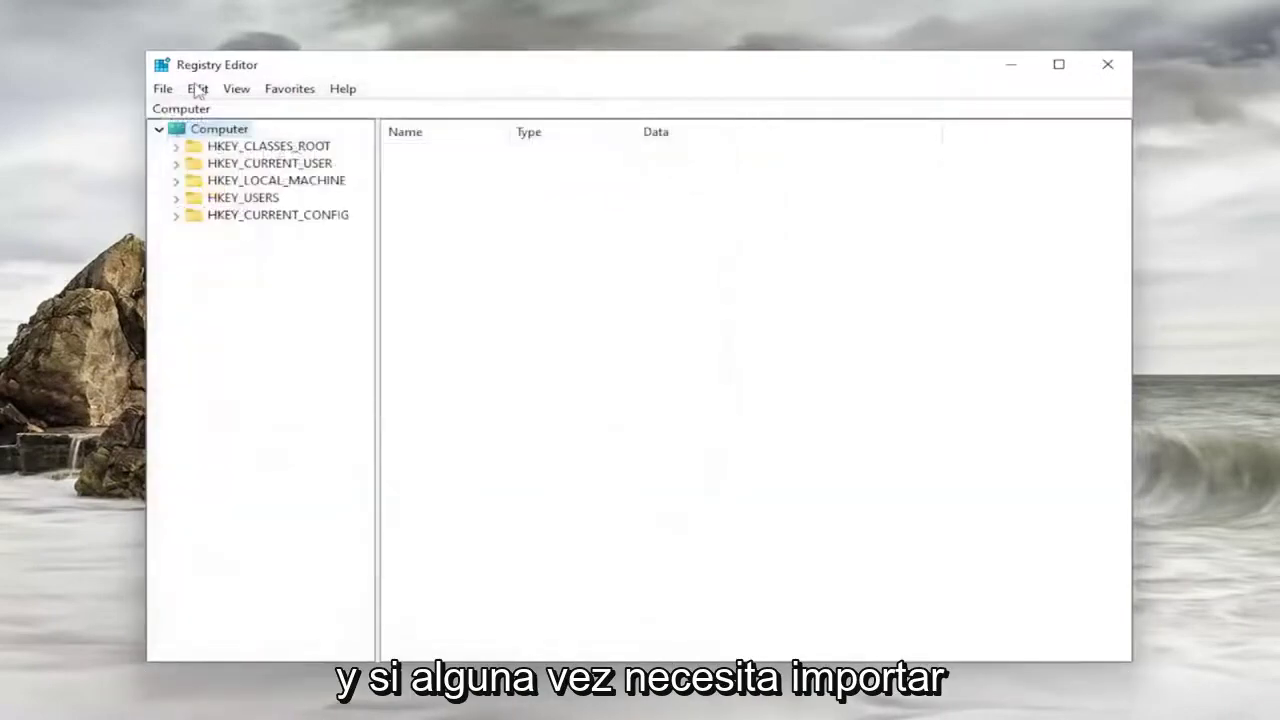
pyautogui.click(165, 90)
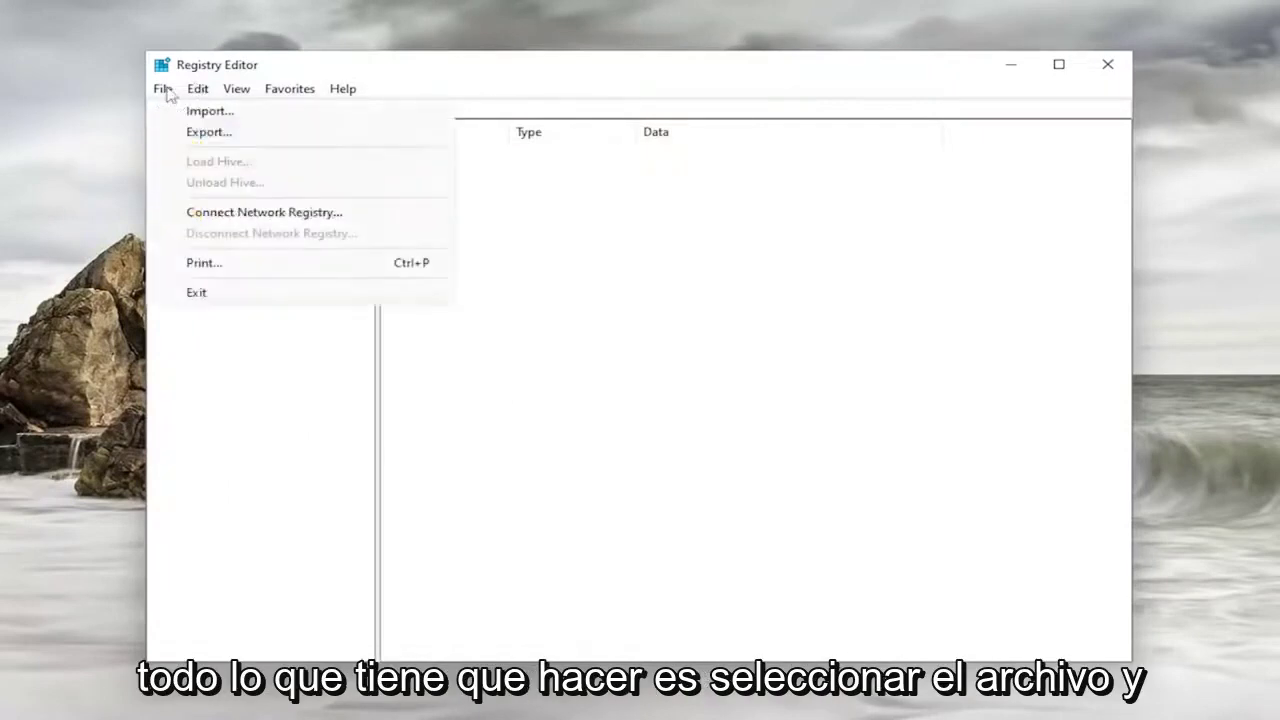
pyautogui.click(185, 111)
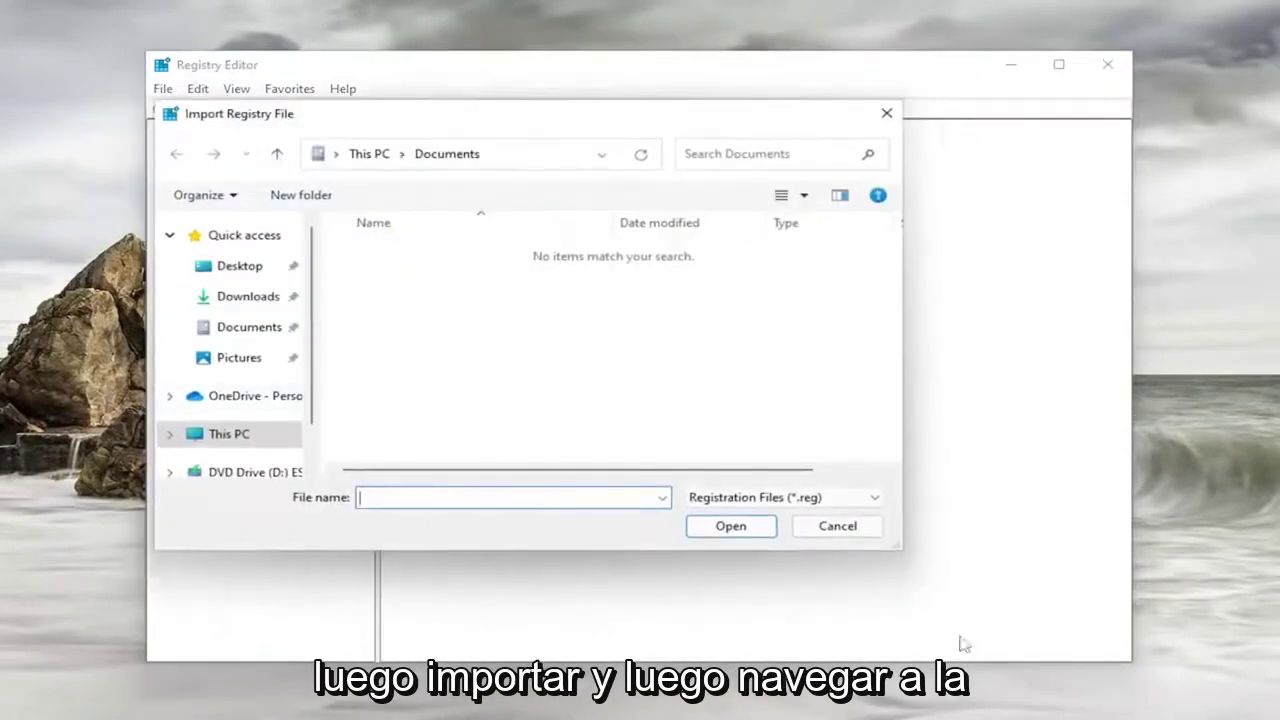
pyautogui.click(834, 531)
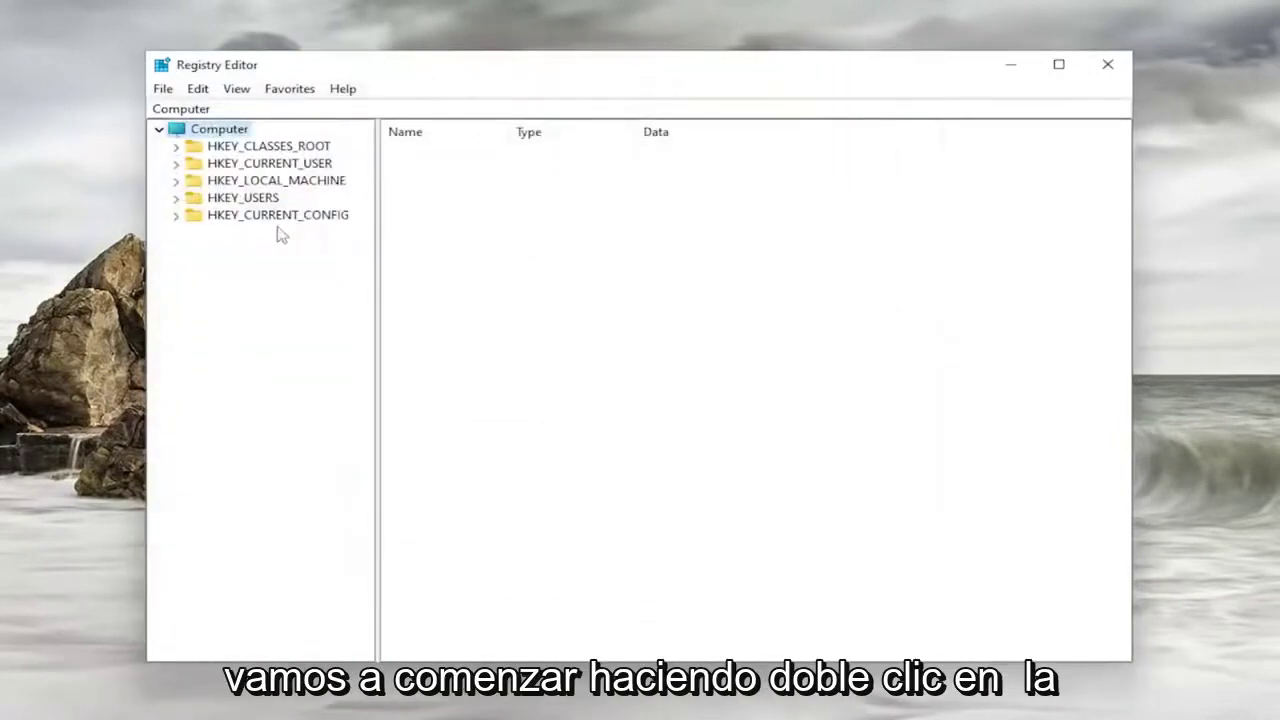
# Expand HKEY_CURRENT_USER\Software\Microsoft\Windows\CurrentVersion and select its Policies key
pyautogui.doubleClick(289, 164)
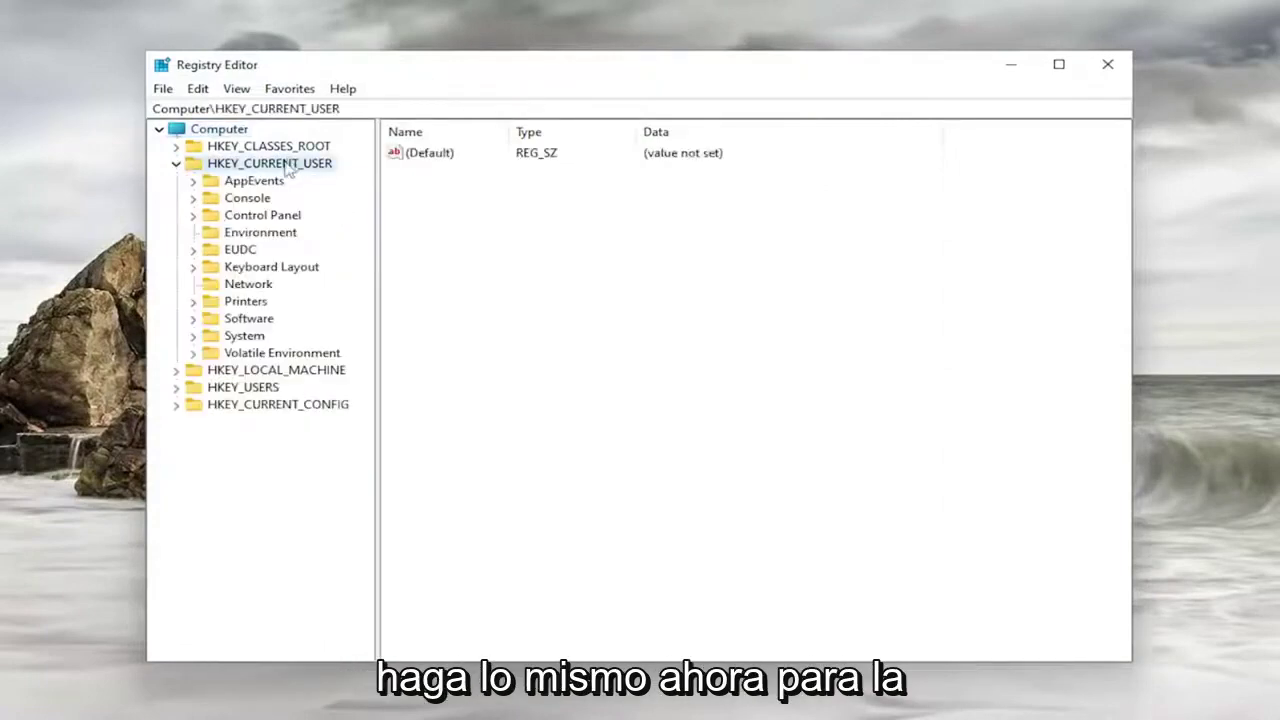
pyautogui.doubleClick(222, 320)
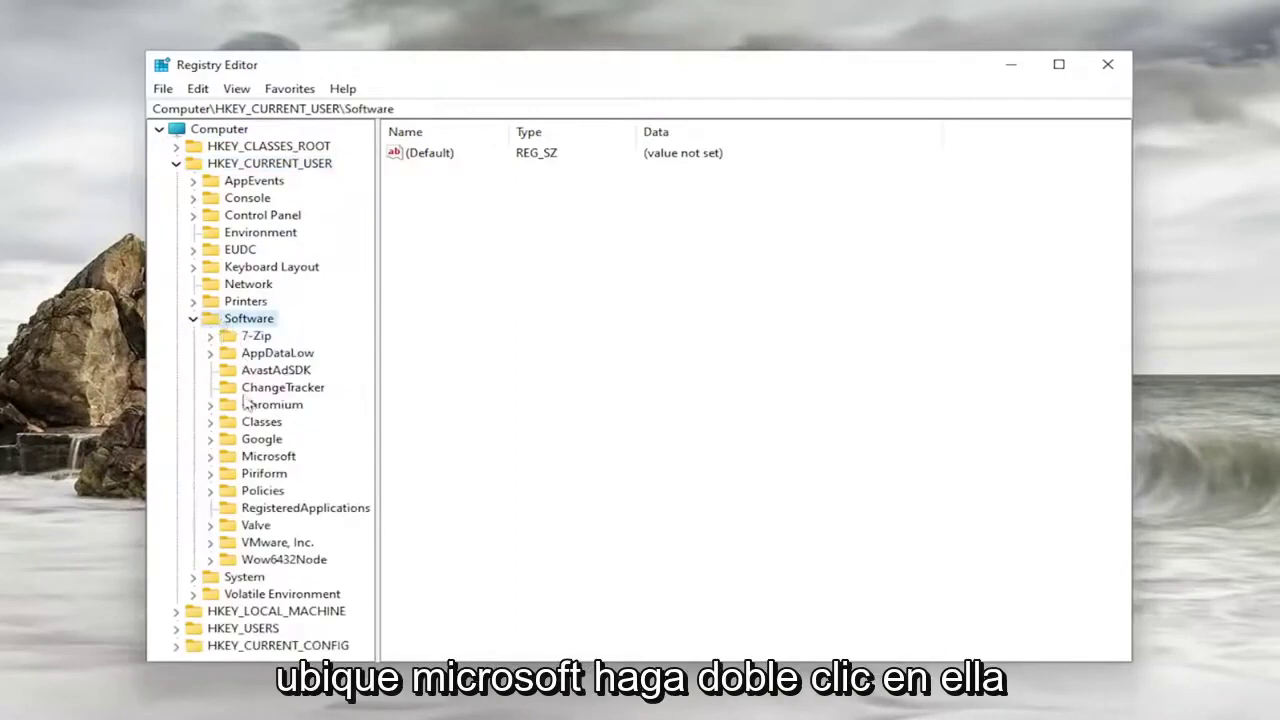
pyautogui.doubleClick(254, 460)
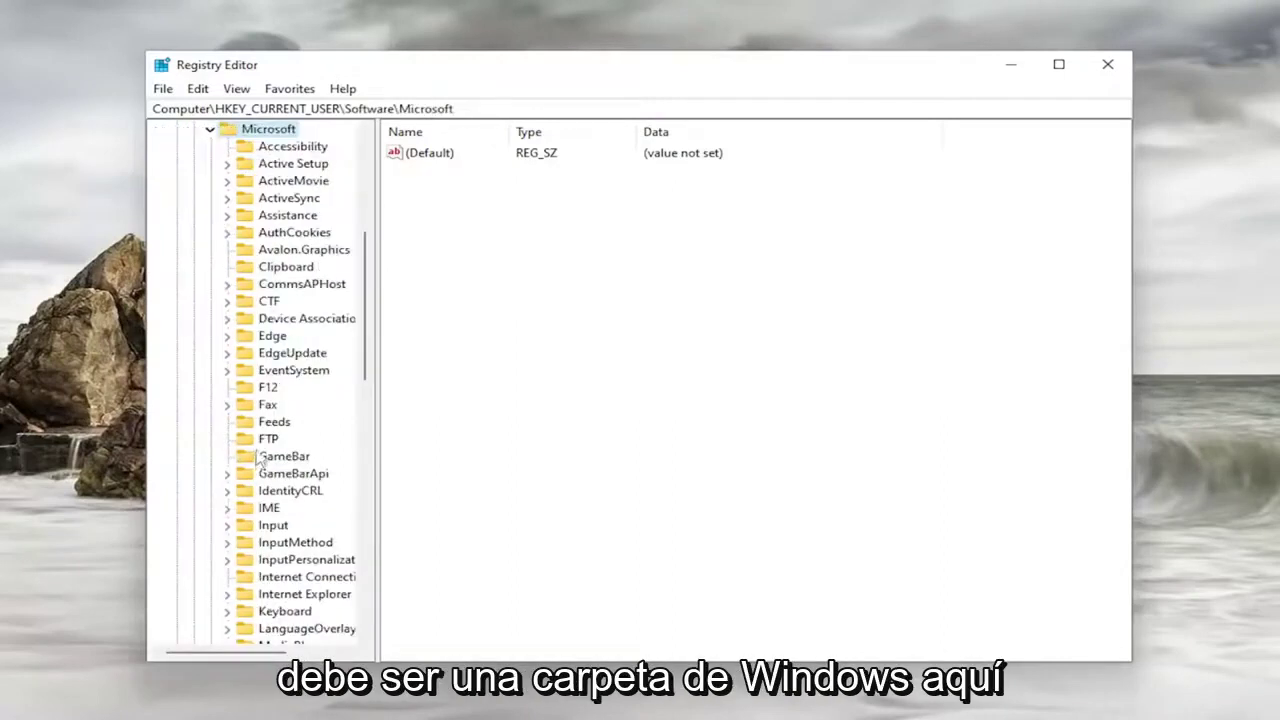
pyautogui.scroll(-2, 265, 558)
pyautogui.scroll(-11, 268, 557)
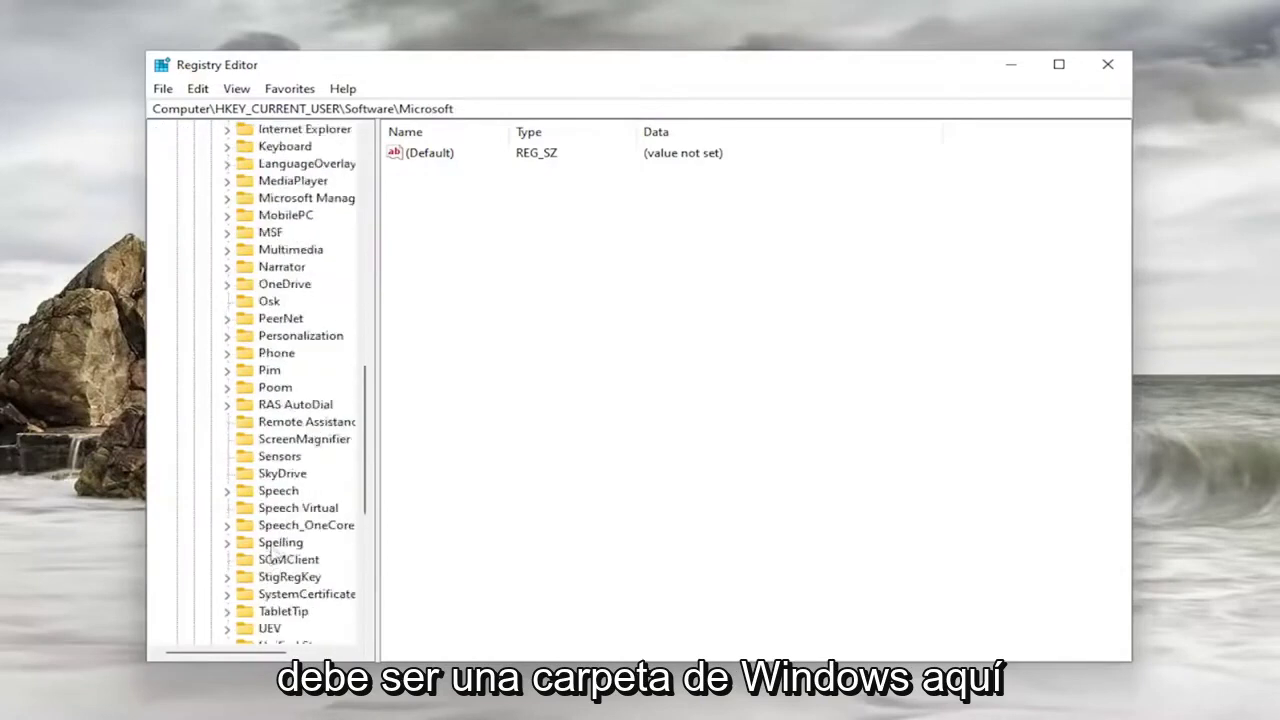
pyautogui.doubleClick(284, 527)
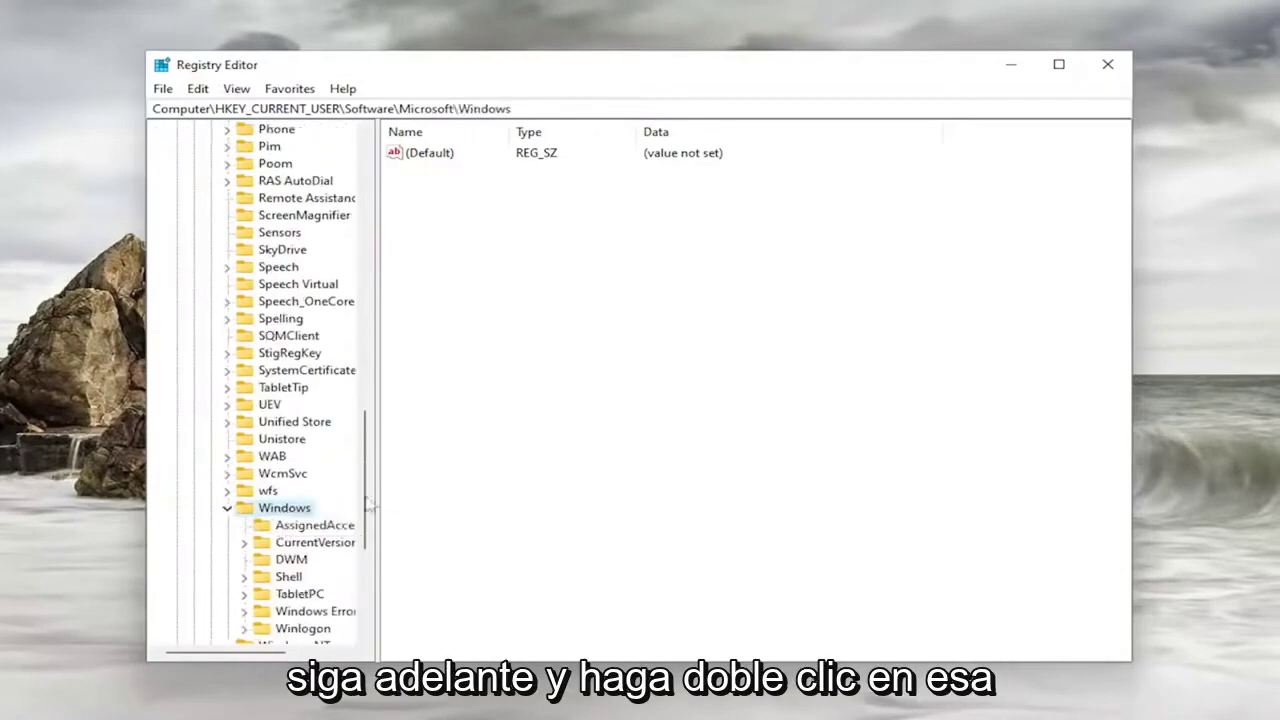
pyautogui.moveTo(374, 483); pyautogui.dragTo(447, 477)
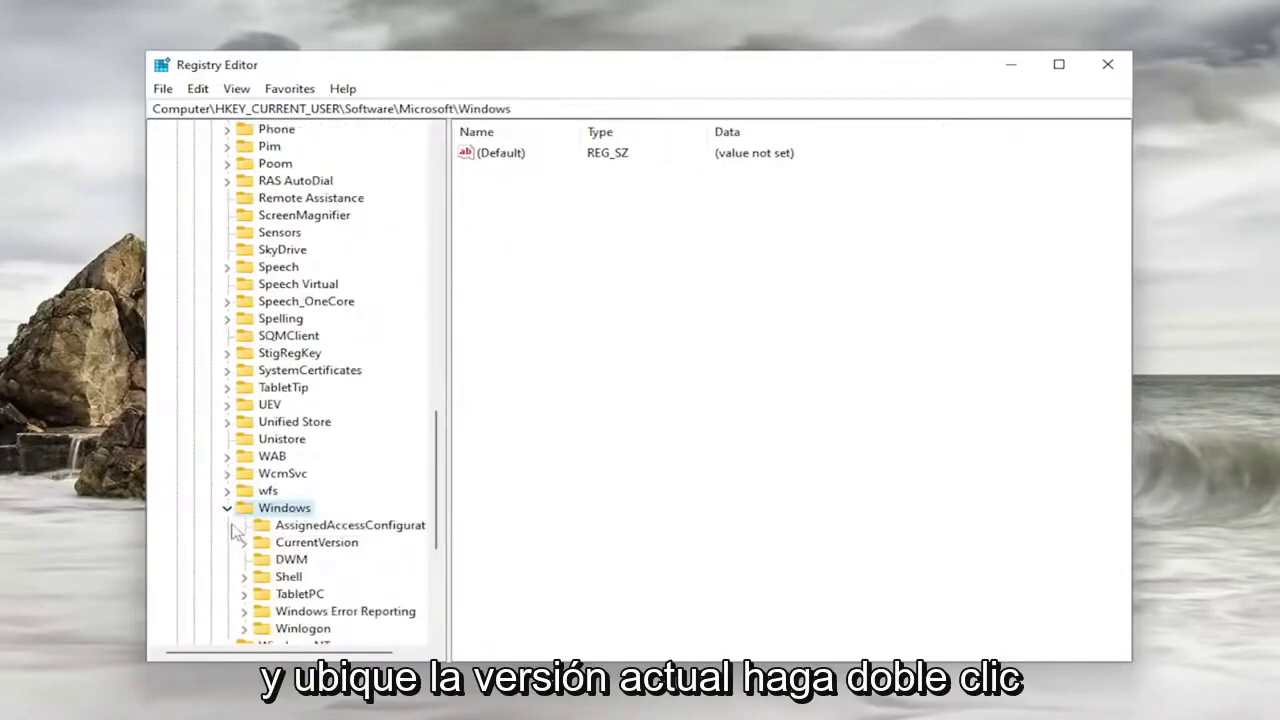
pyautogui.scroll(-1, 216, 548)
pyautogui.doubleClick(305, 491)
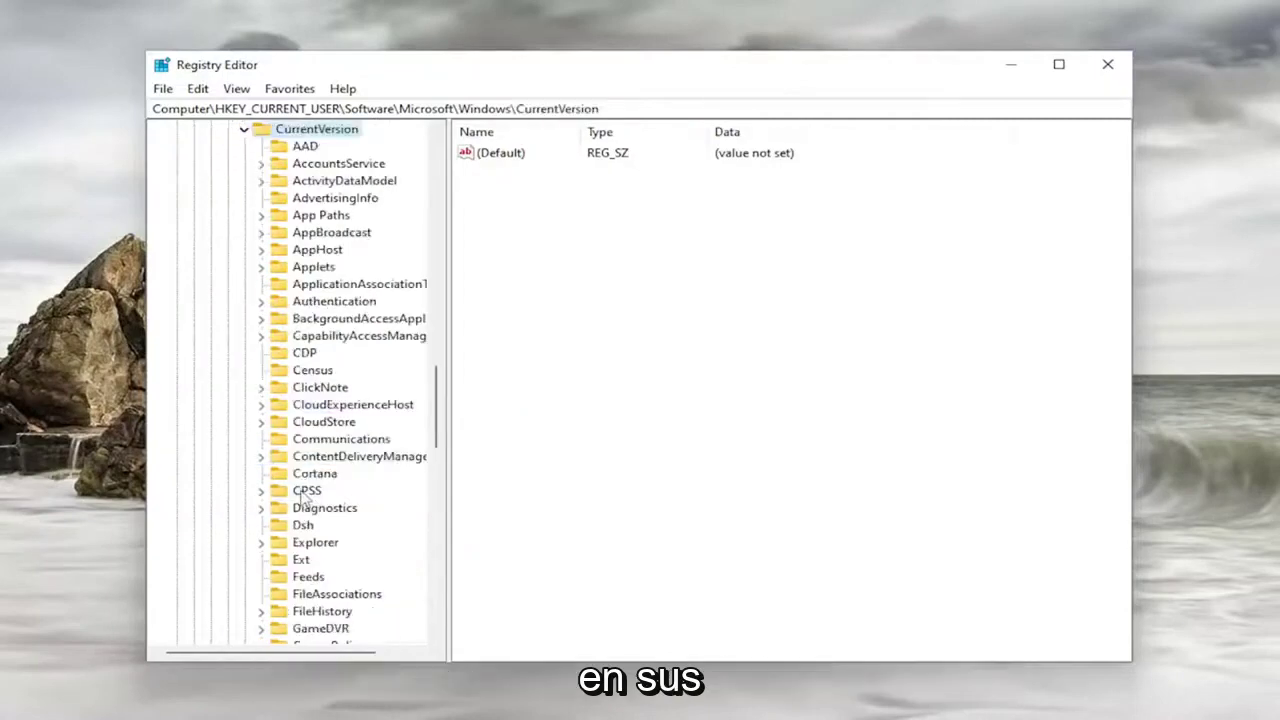
pyautogui.scroll(-6, 305, 505)
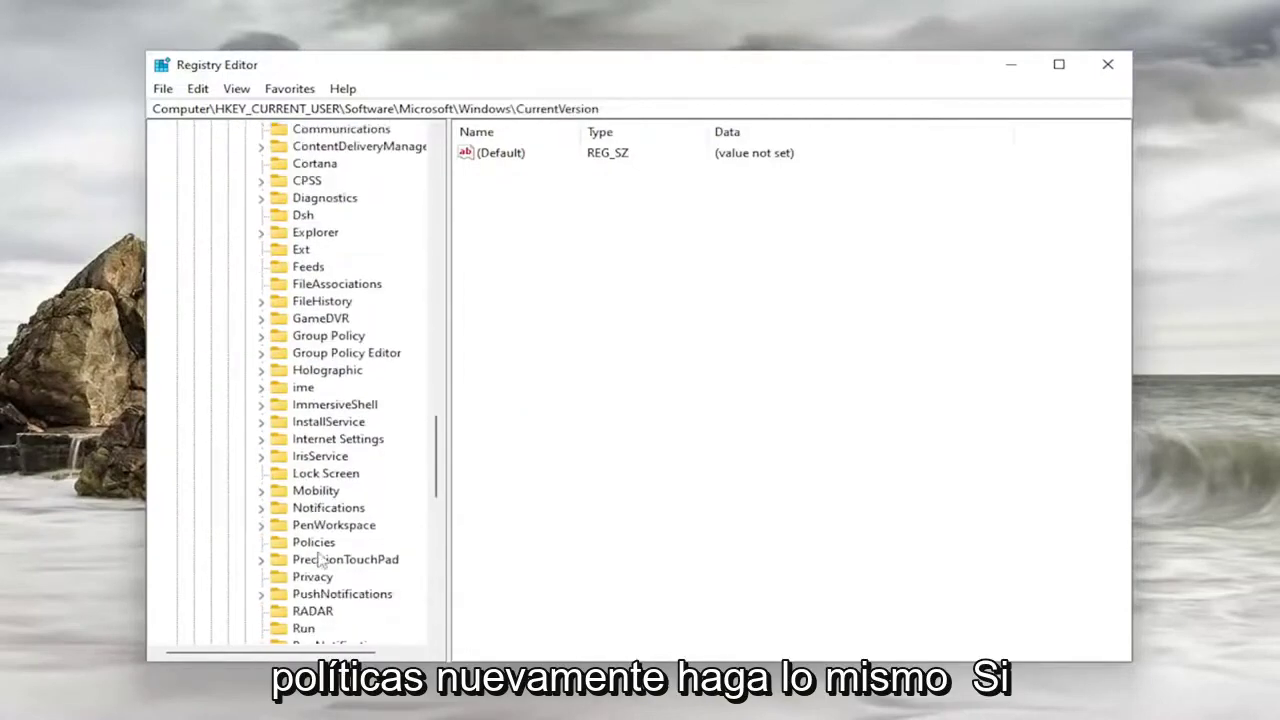
pyautogui.click(305, 543)
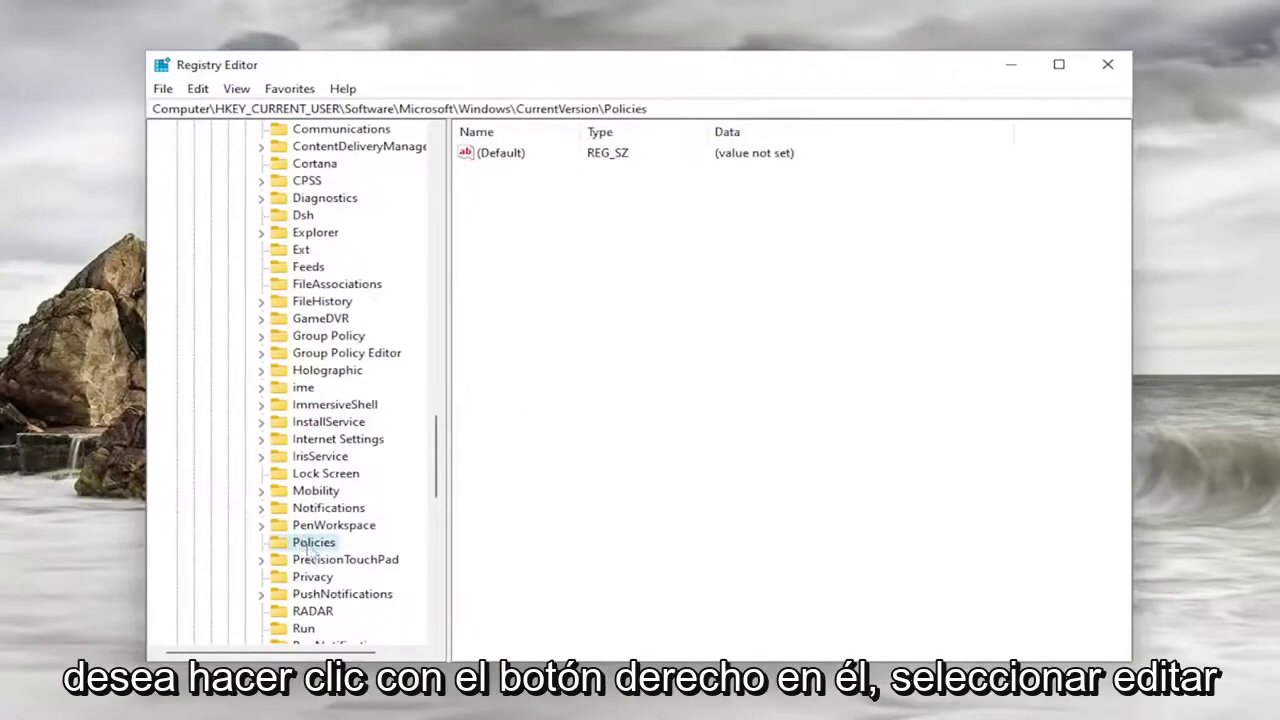
# Create a new key named Explorer under Policies
pyautogui.moveTo(380, 571)
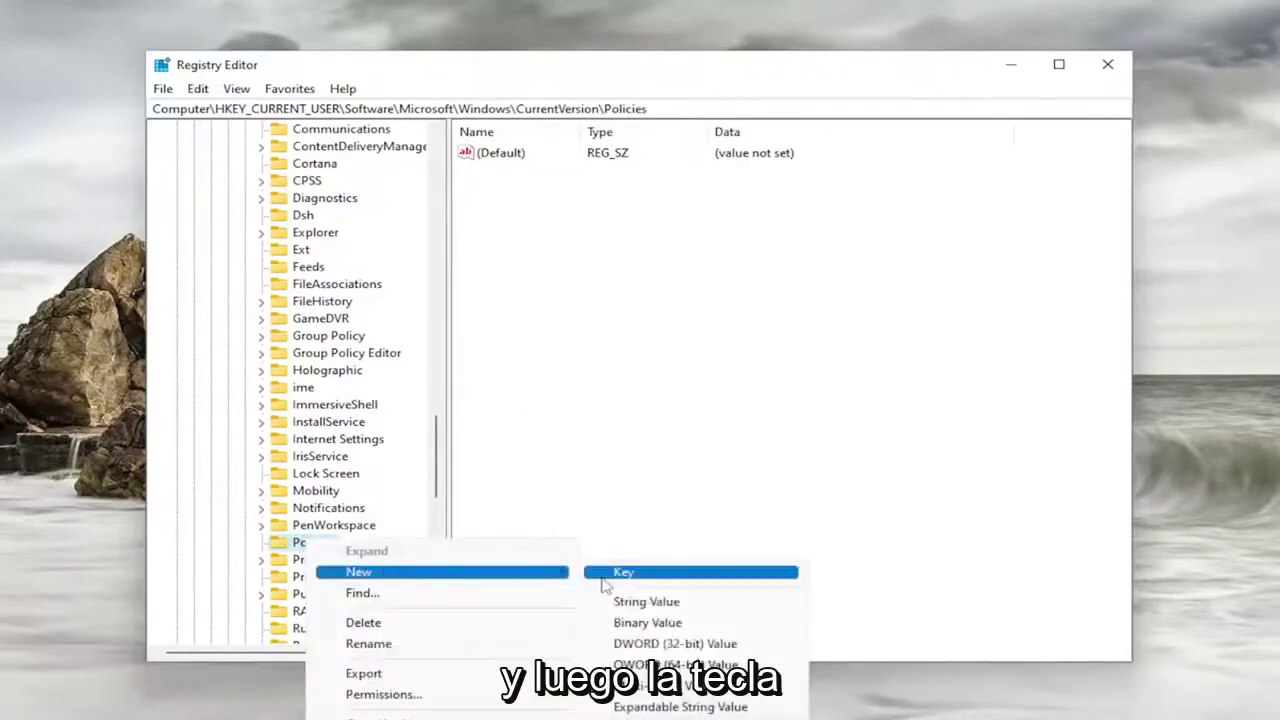
pyautogui.click(611, 574)
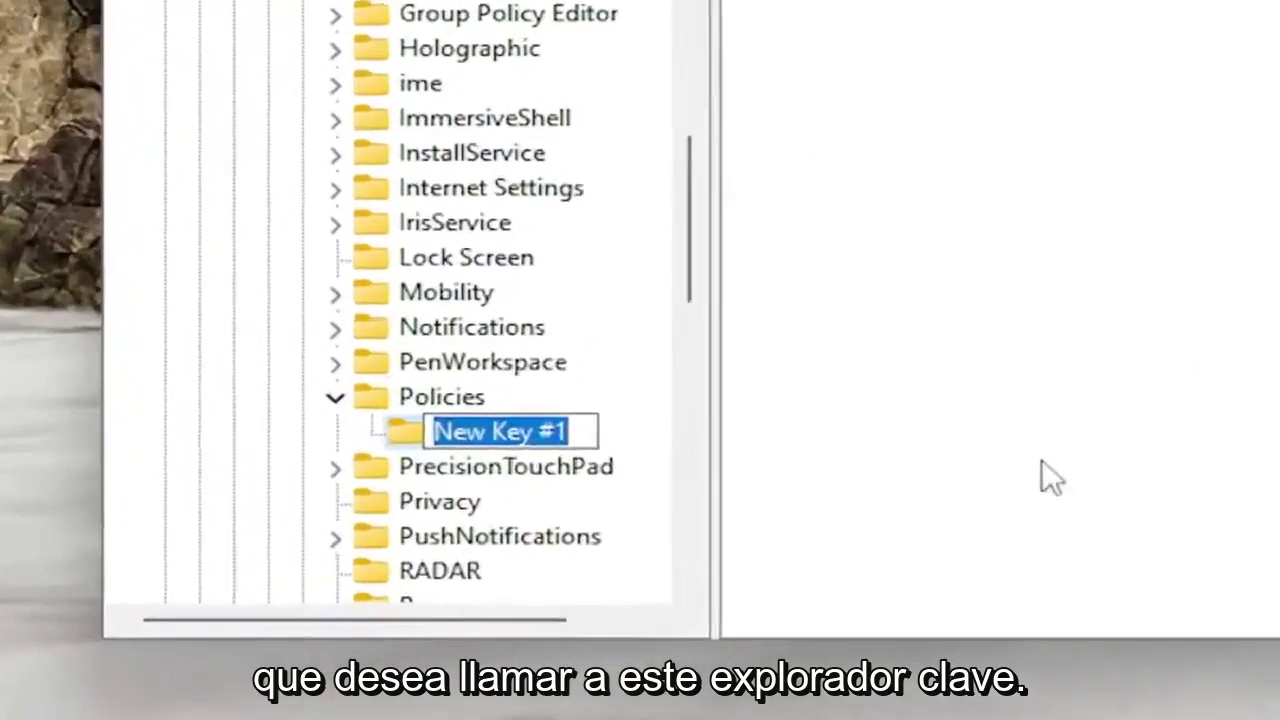
pyautogui.write('E')
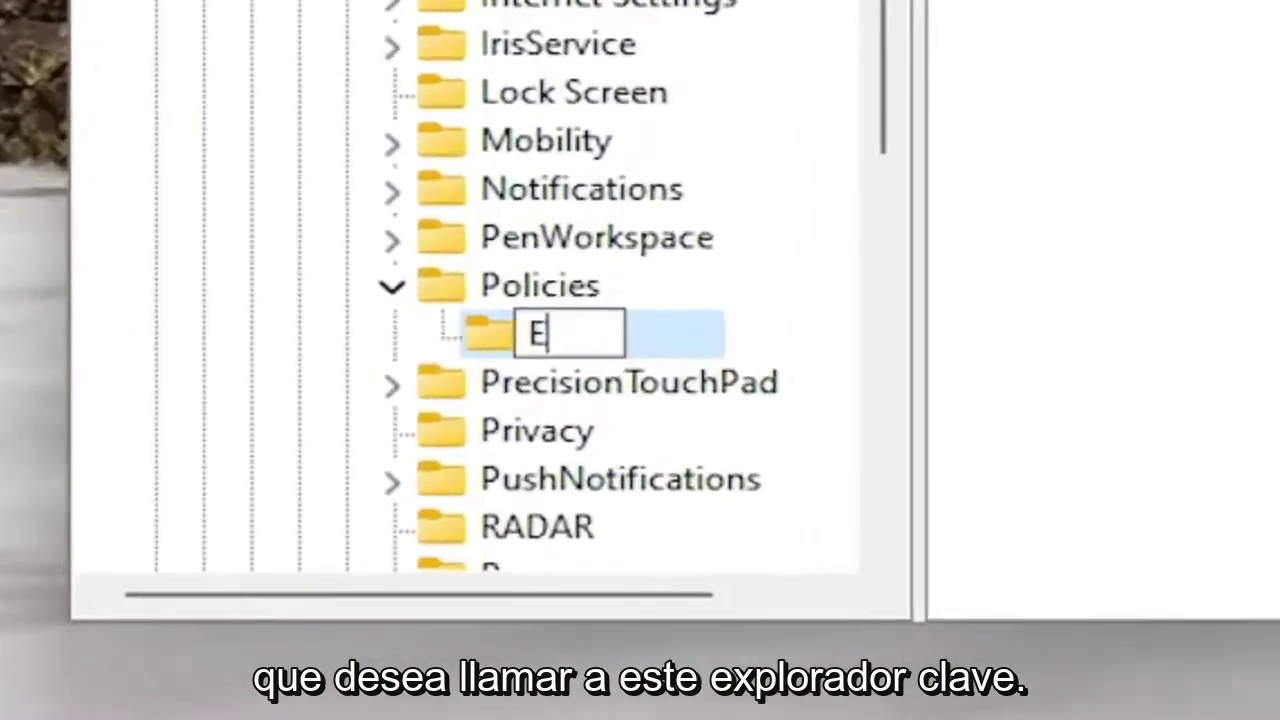
pyautogui.write('xplorer')
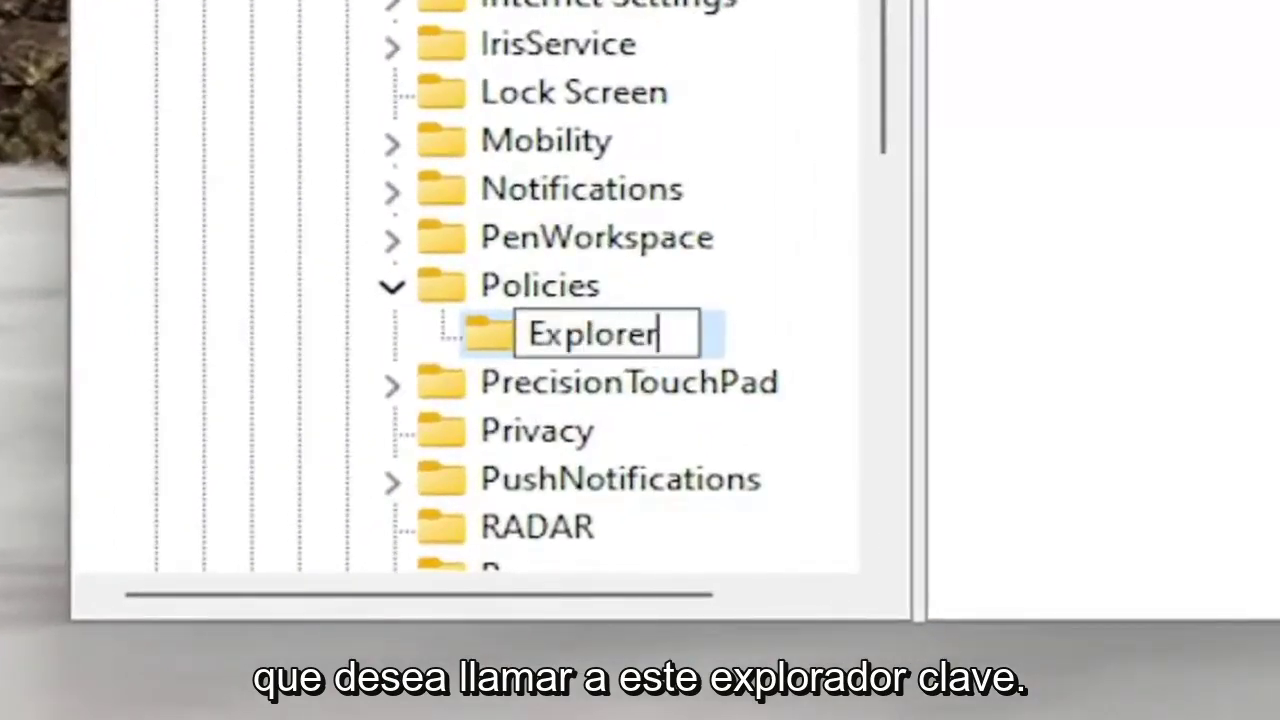
pyautogui.press('Return')
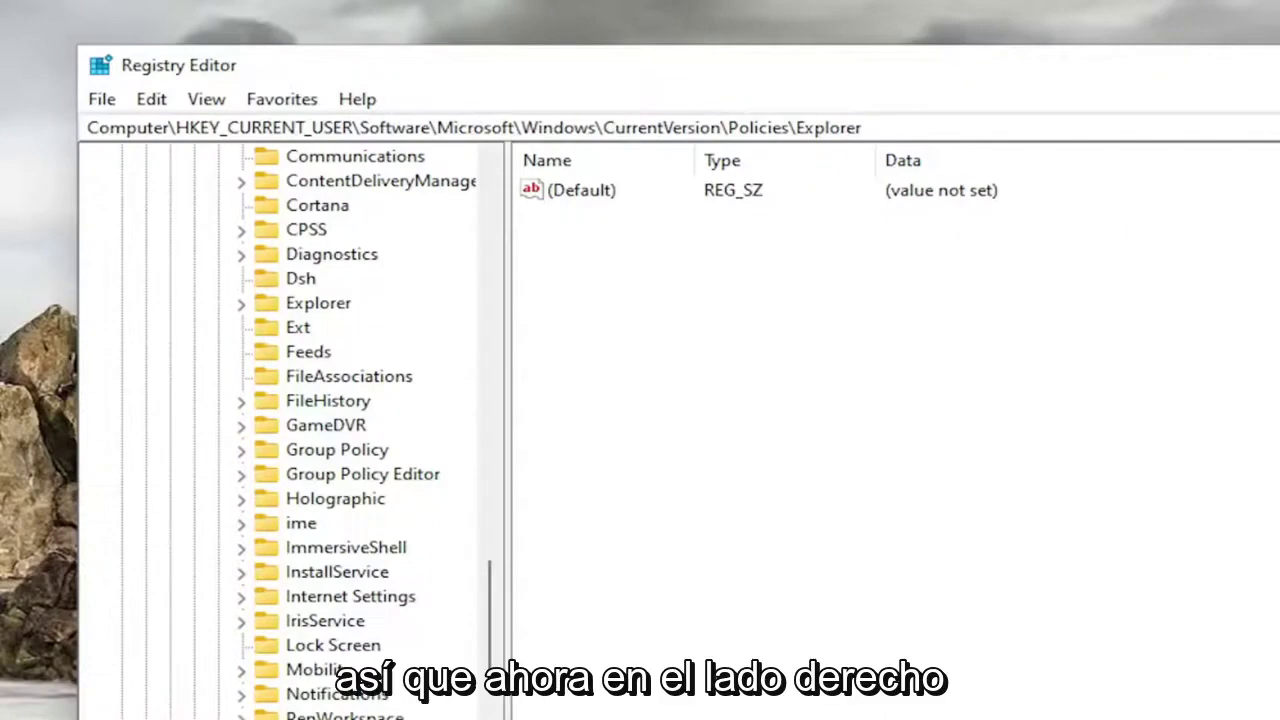
# Add a DWORD (32-bit) value named NoViewContextMenu to the Explorer key
pyautogui.rightClick(658, 302)
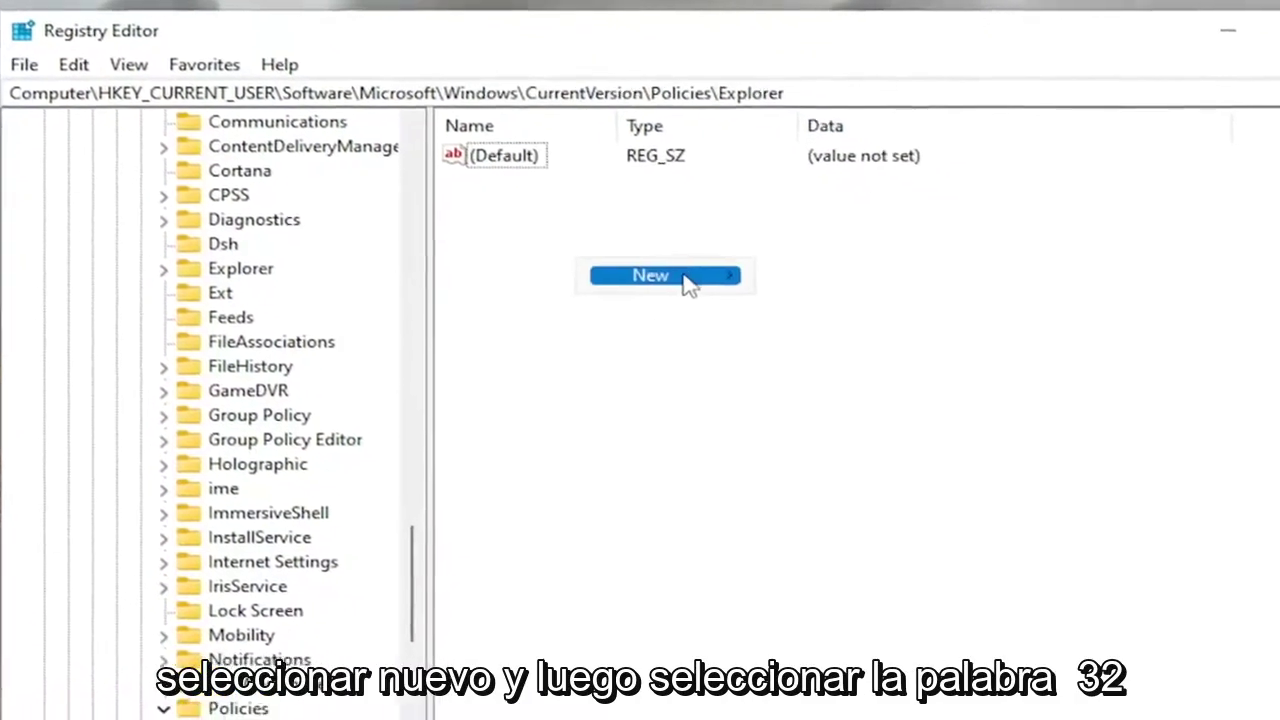
pyautogui.moveTo(775, 310)
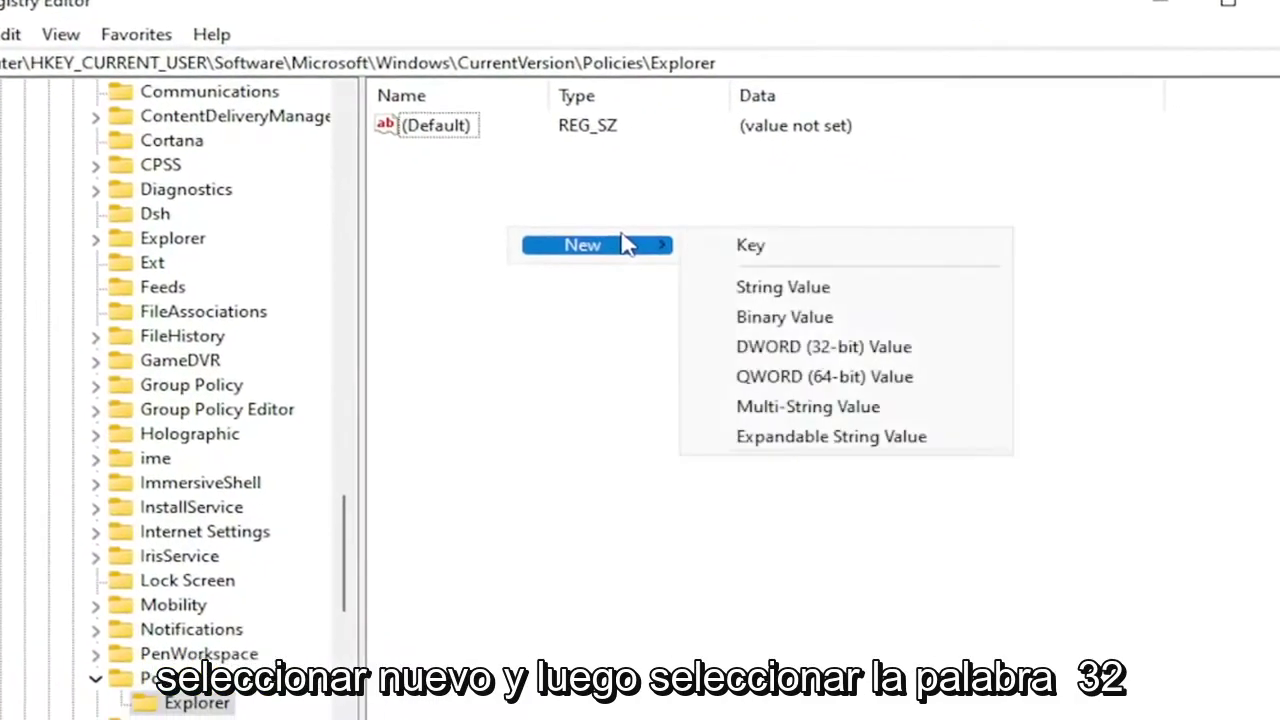
pyautogui.click(800, 347)
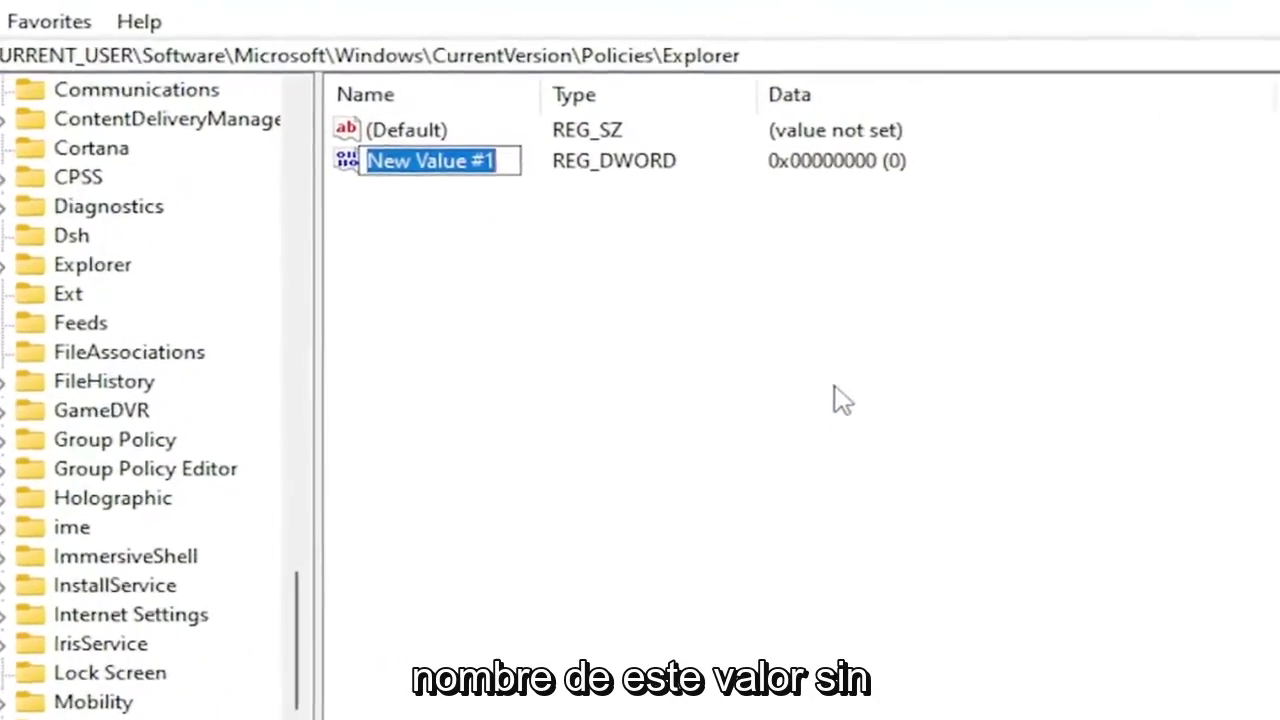
pyautogui.write('No')
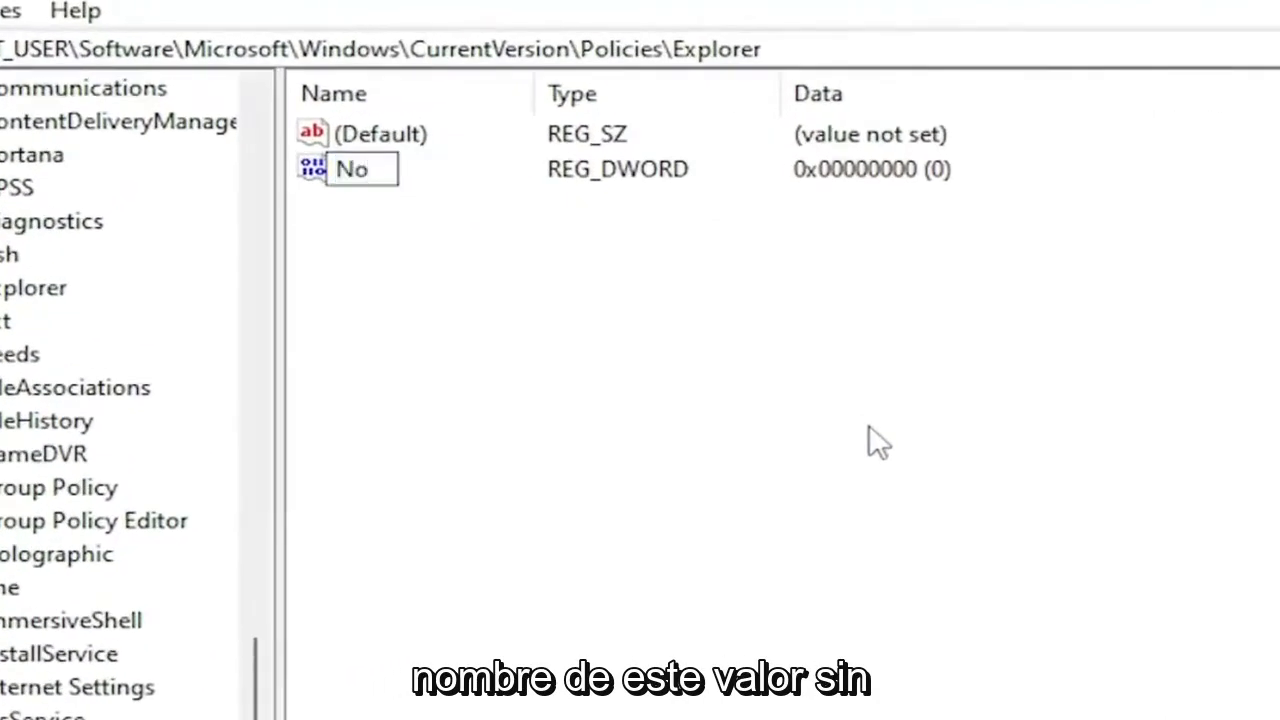
pyautogui.write('ViewCo')
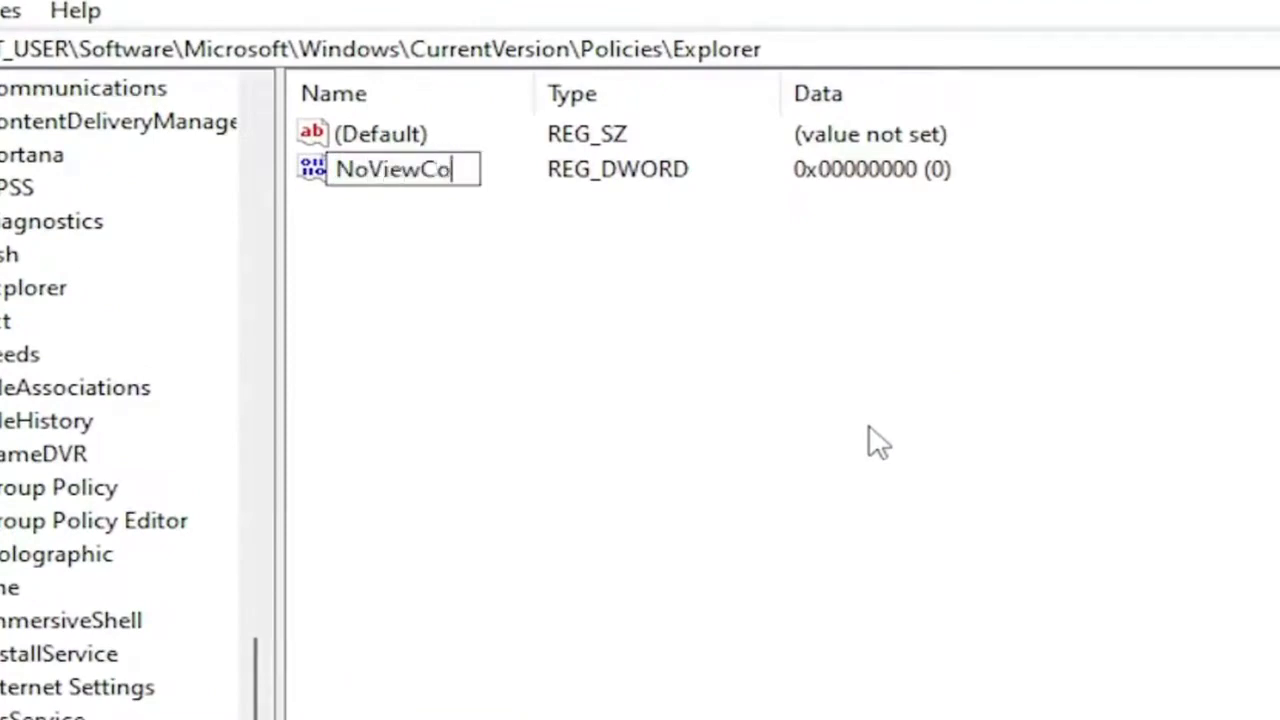
pyautogui.write('ntextMenu')
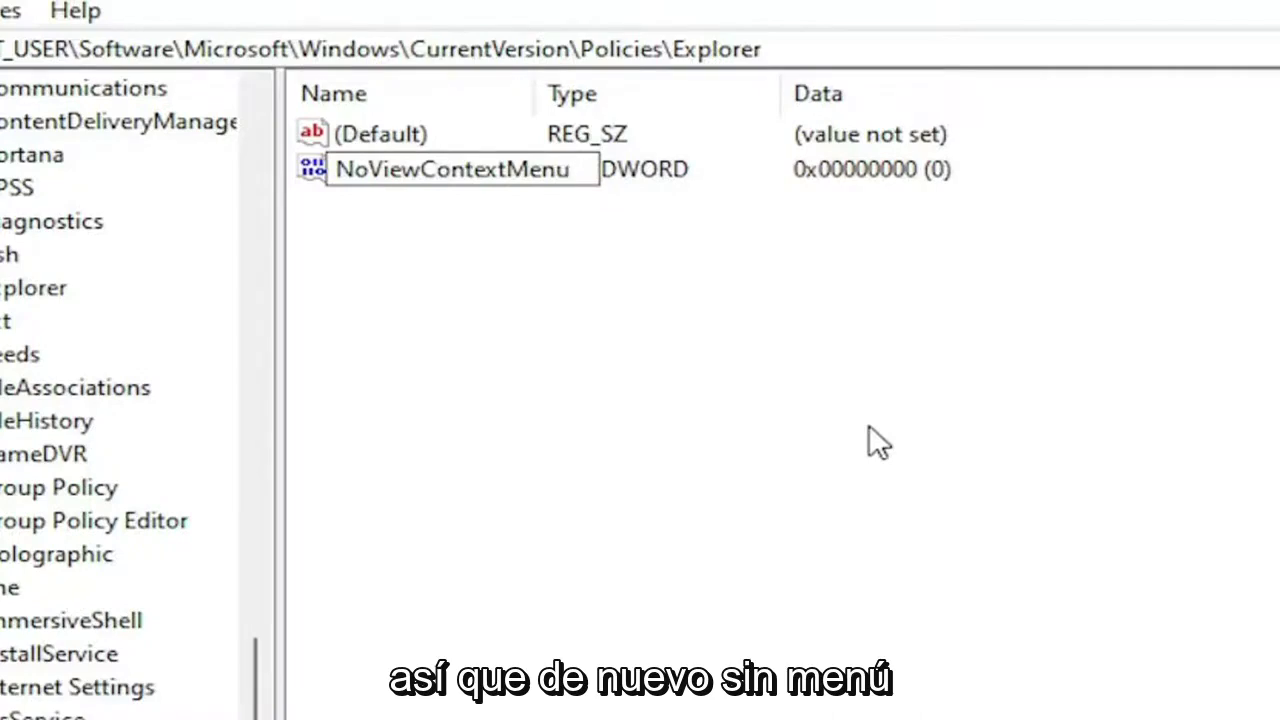
# Finish naming the DWORD NoViewContextMenu and verify twice that its value data is 0
pyautogui.press('Return')
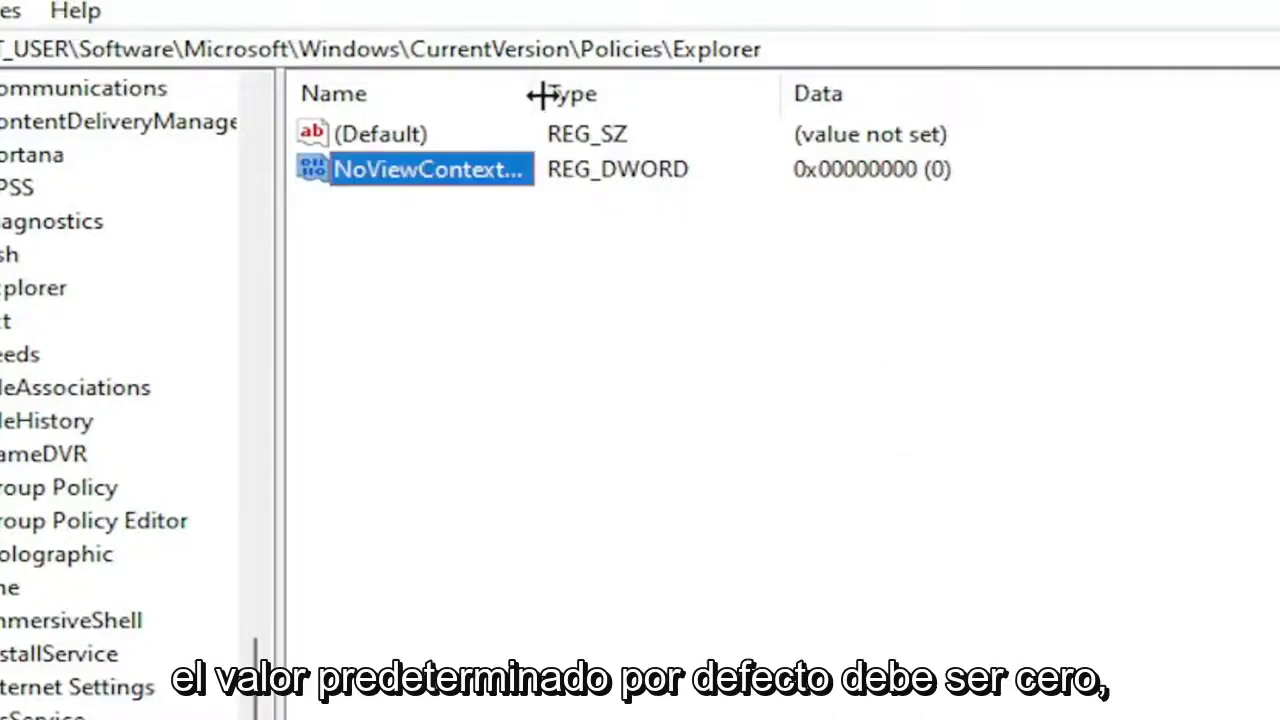
pyautogui.doubleClick(537, 95)
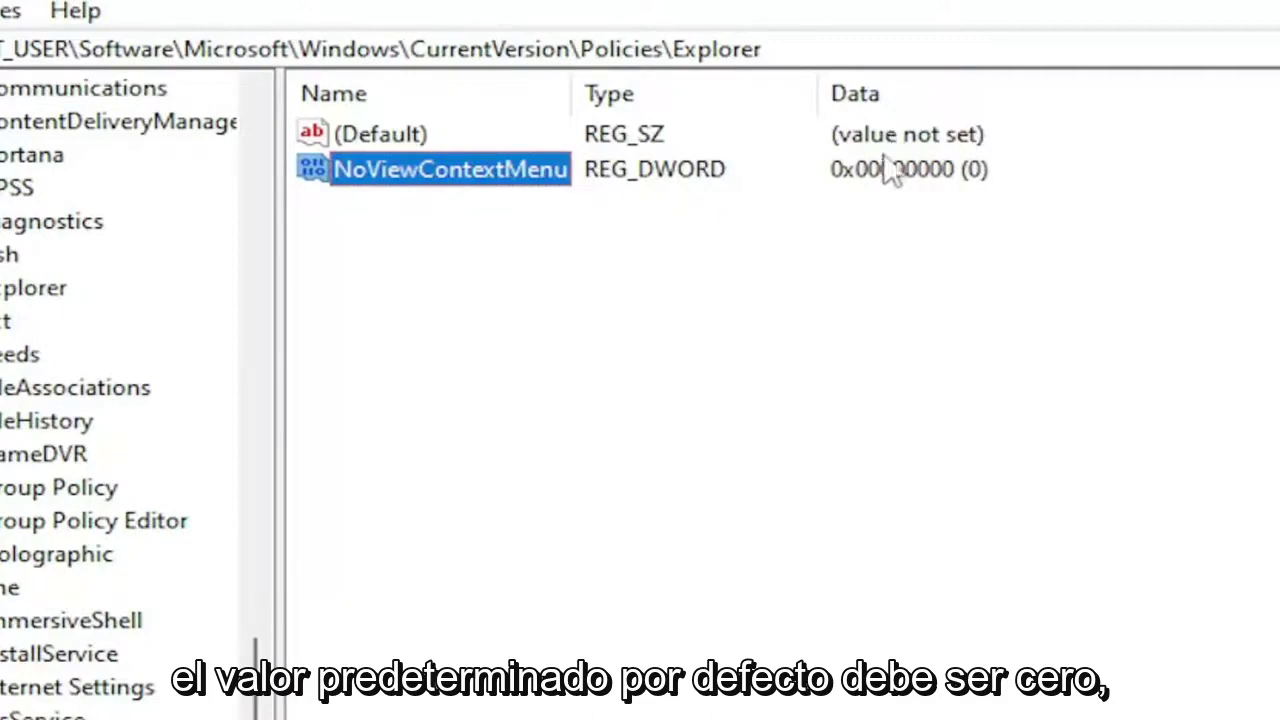
pyautogui.doubleClick(447, 172)
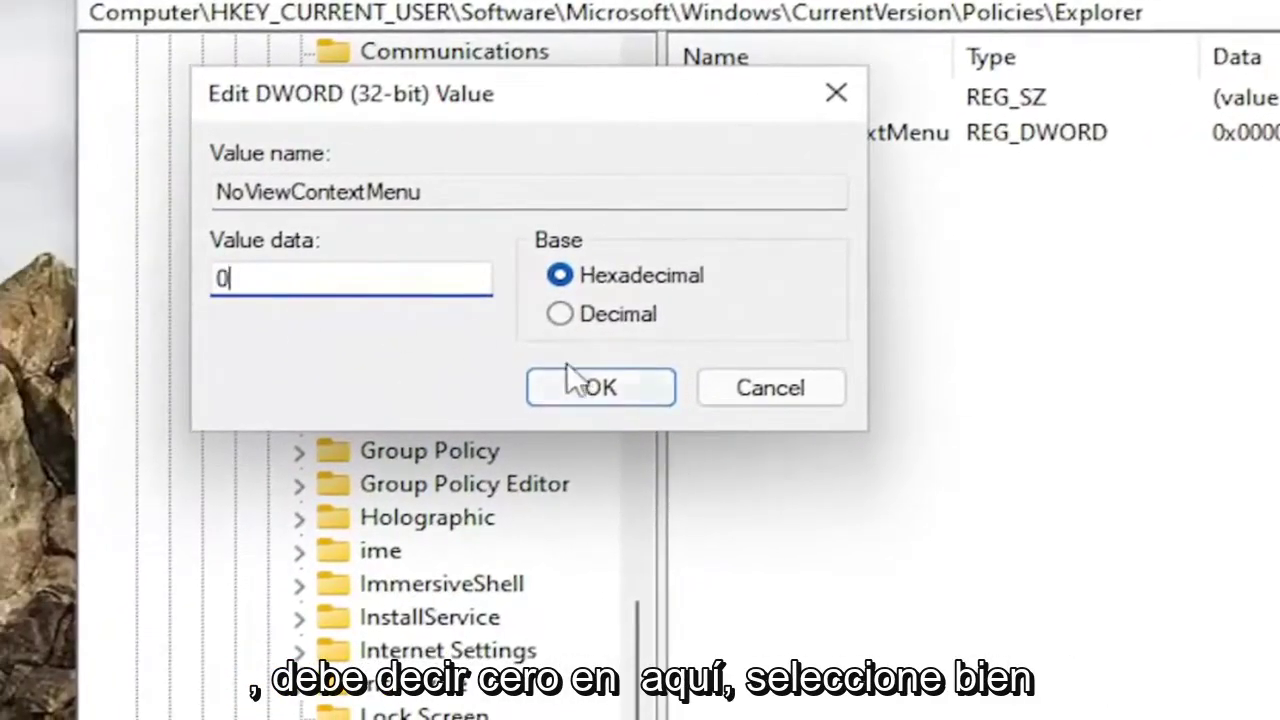
pyautogui.click(588, 390)
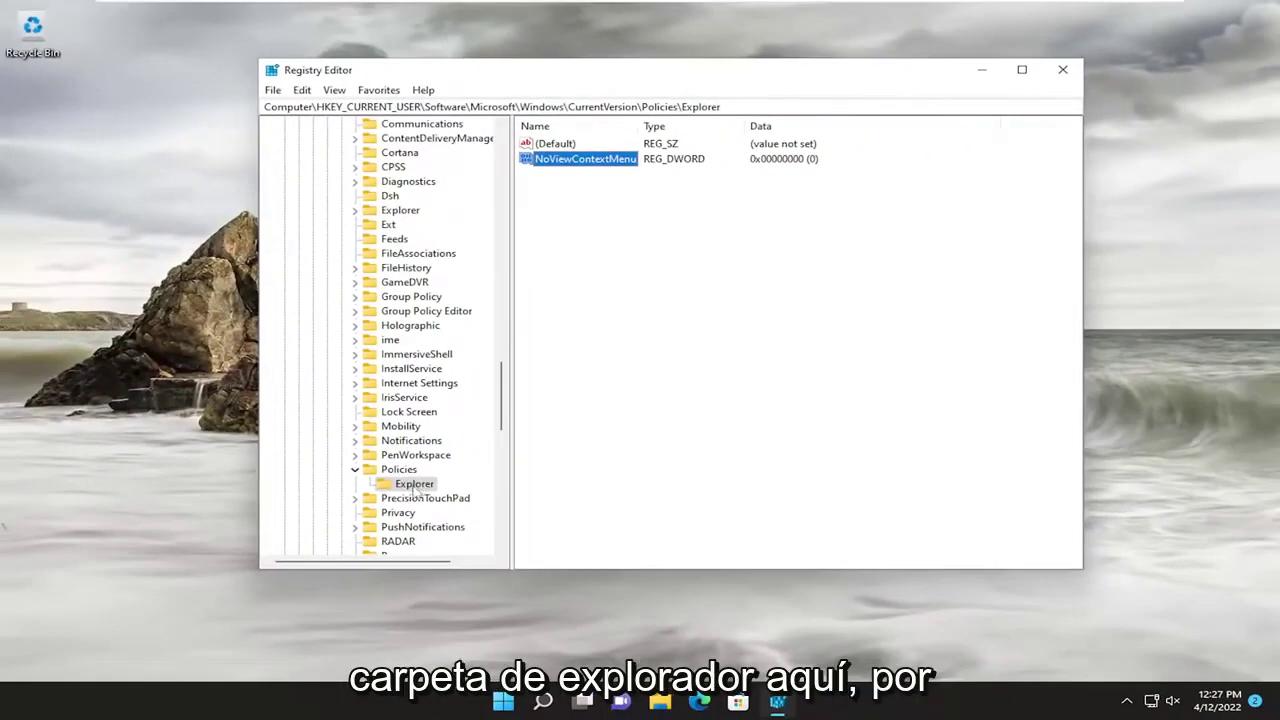
pyautogui.doubleClick(578, 160)
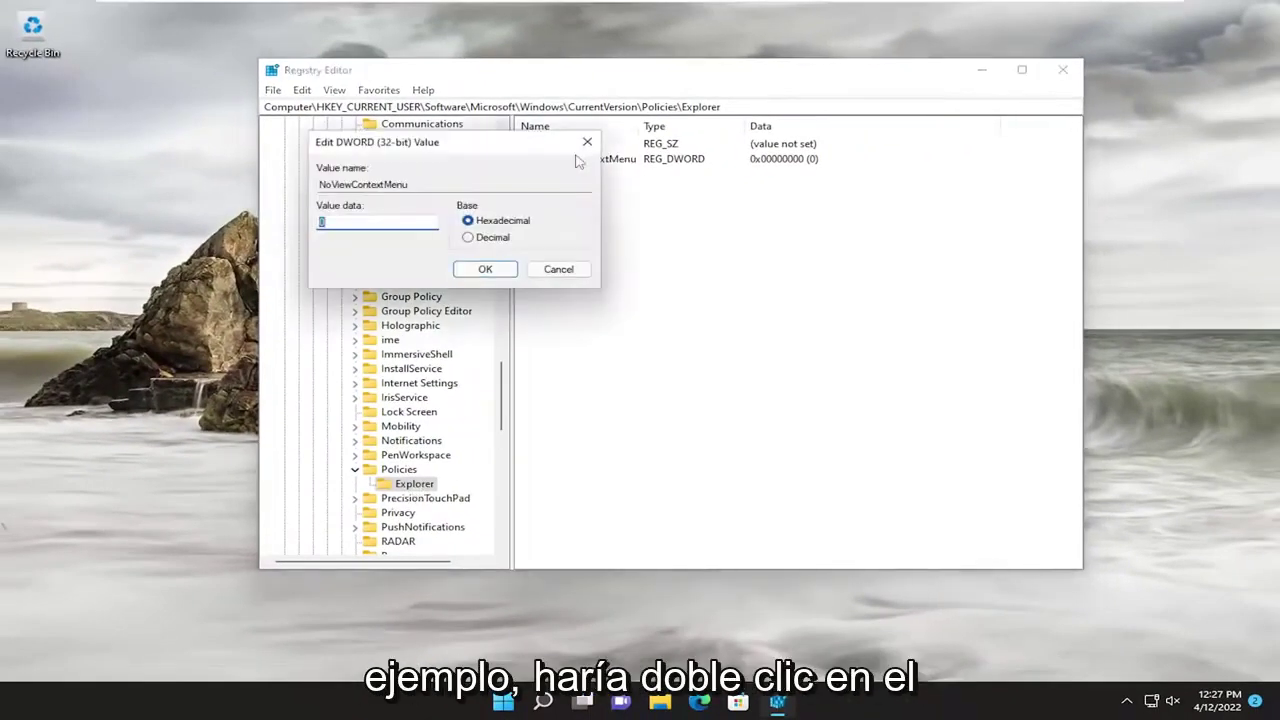
pyautogui.click(470, 272)
# Collapse the registry tree from Policies back up through HKEY_CURRENT_USER
pyautogui.press('Left')
pyautogui.press('Left')
pyautogui.scroll(10, 450, 340)
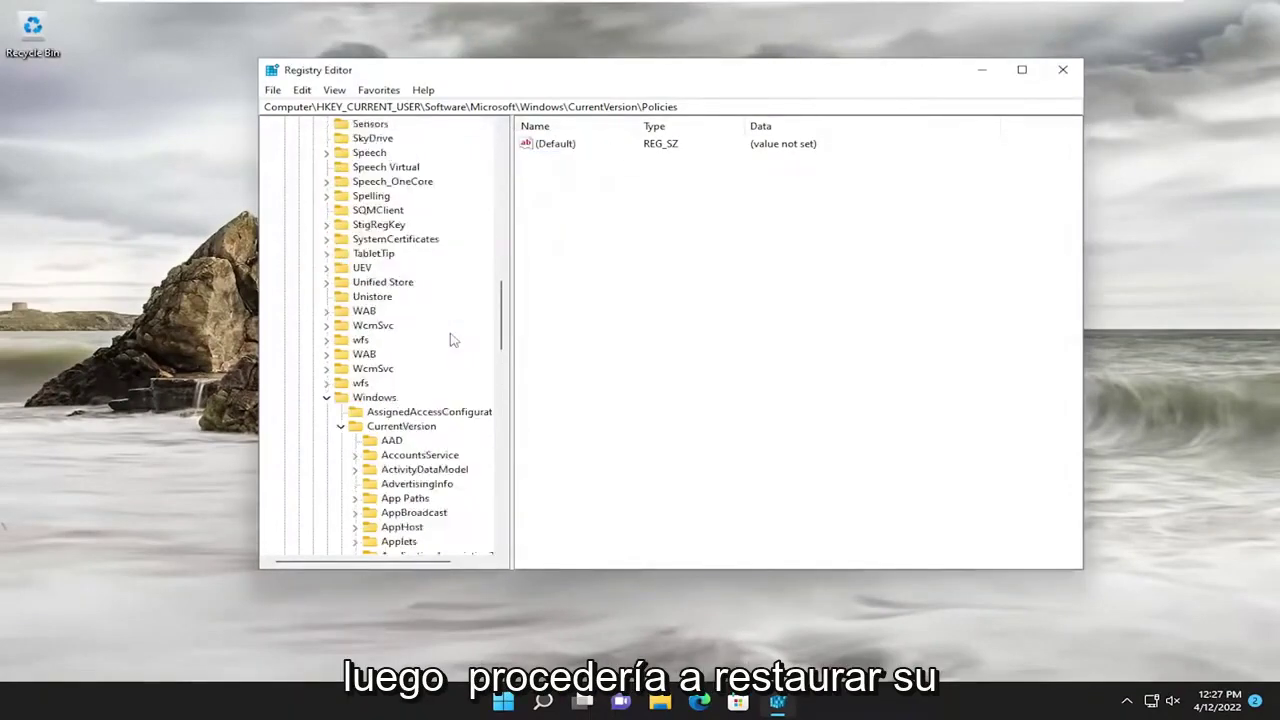
pyautogui.scroll(2, 450, 340)
pyautogui.click(341, 470)
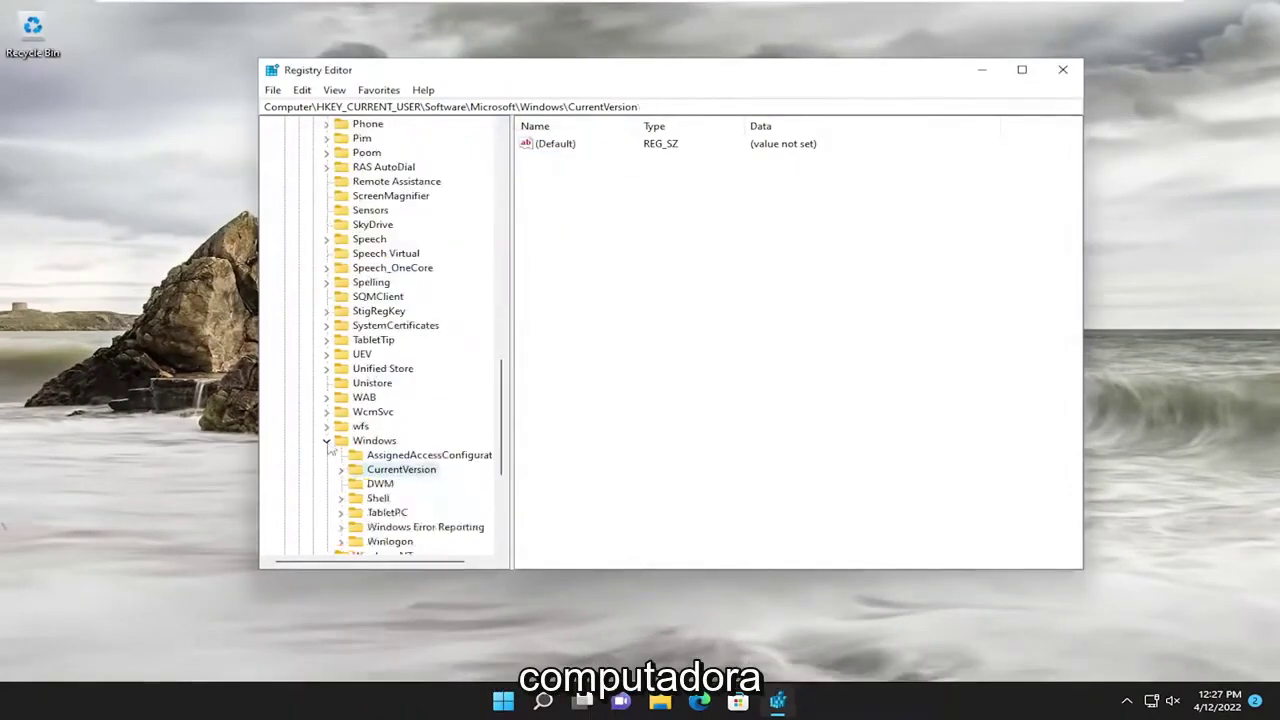
pyautogui.press('Left')
pyautogui.scroll(20, 400, 350)
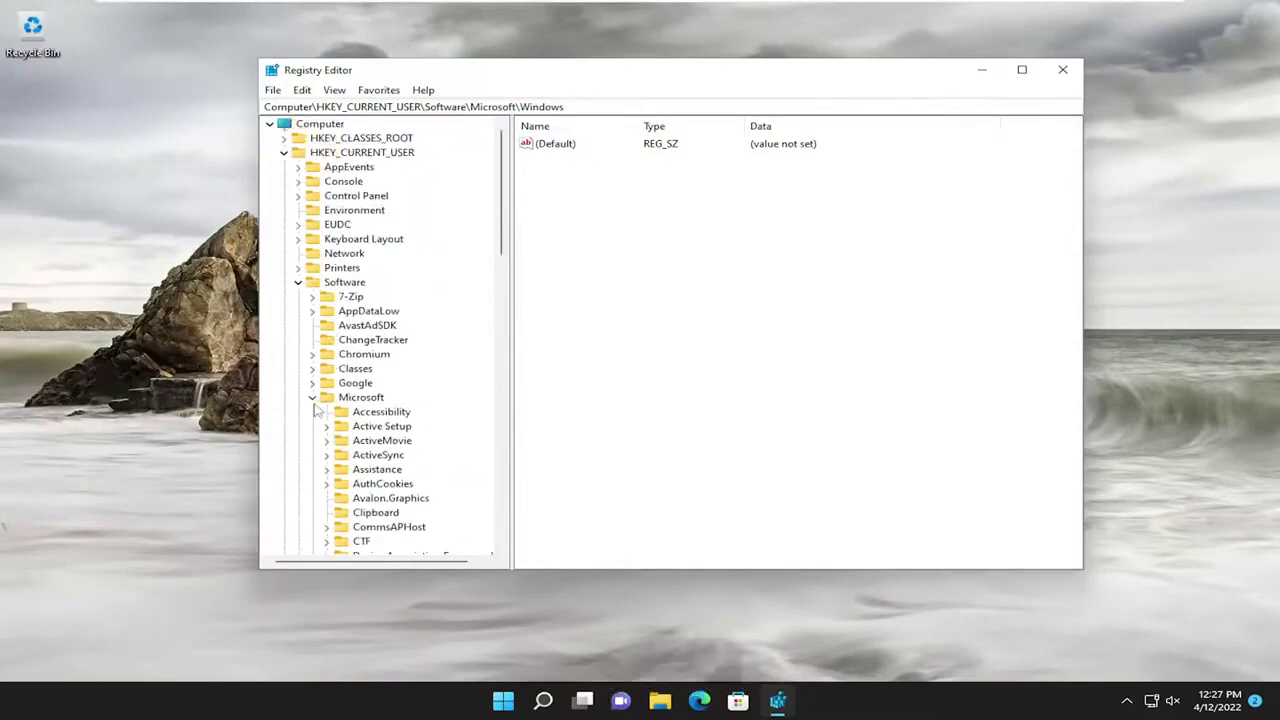
pyautogui.click(312, 397)
pyautogui.click(297, 282)
pyautogui.click(284, 152)
# Close Registry Editor and bring up the Start button's system quick-link menu to restart
pyautogui.press('Left')
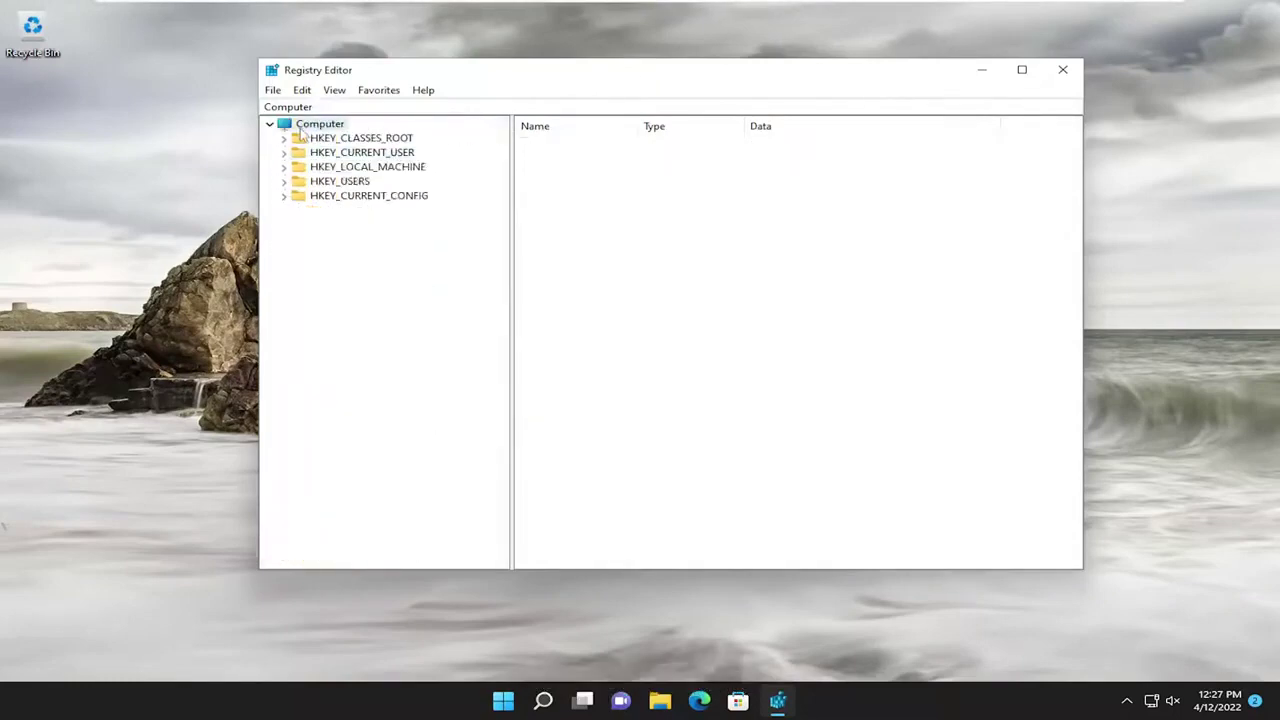
pyautogui.click(1063, 69)
pyautogui.rightClick(522, 703)
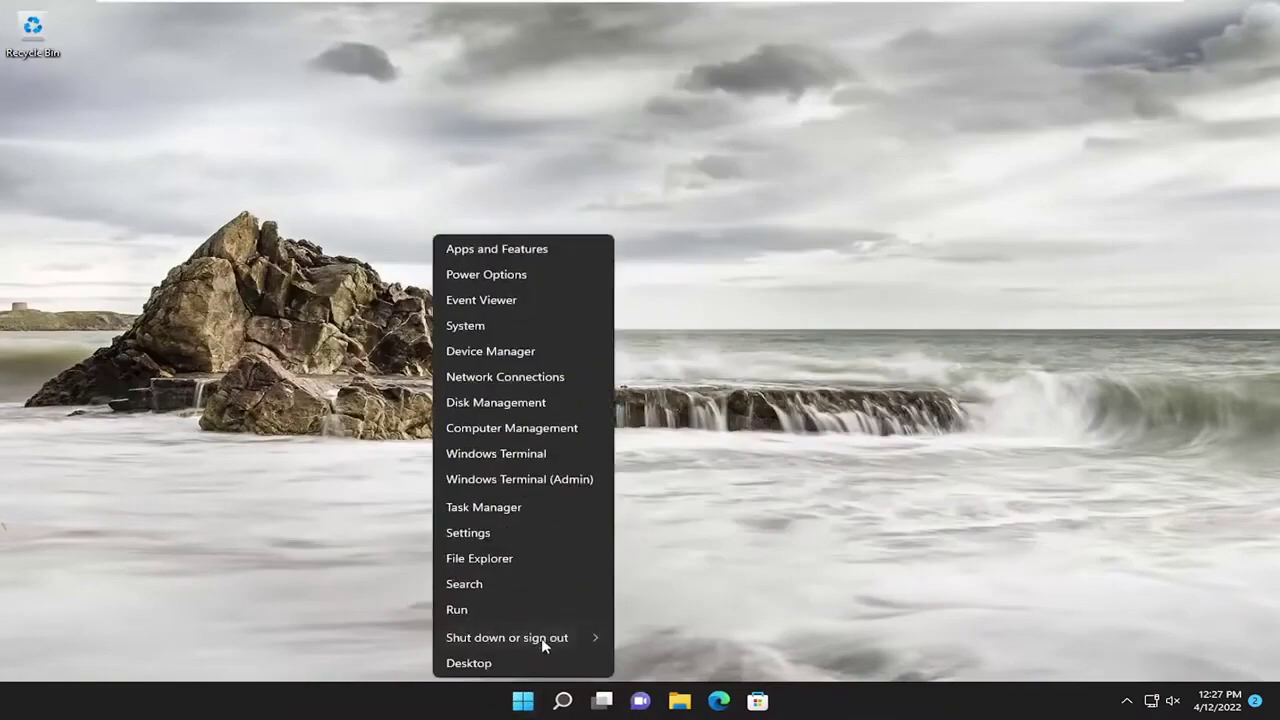